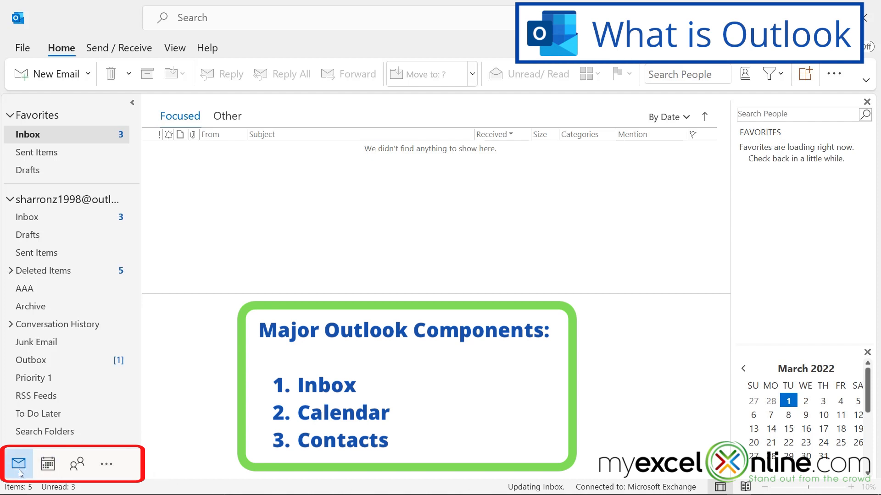
Pin the Deleted Items folder to Favorites from its right-click menu
mouse_move(48, 466)
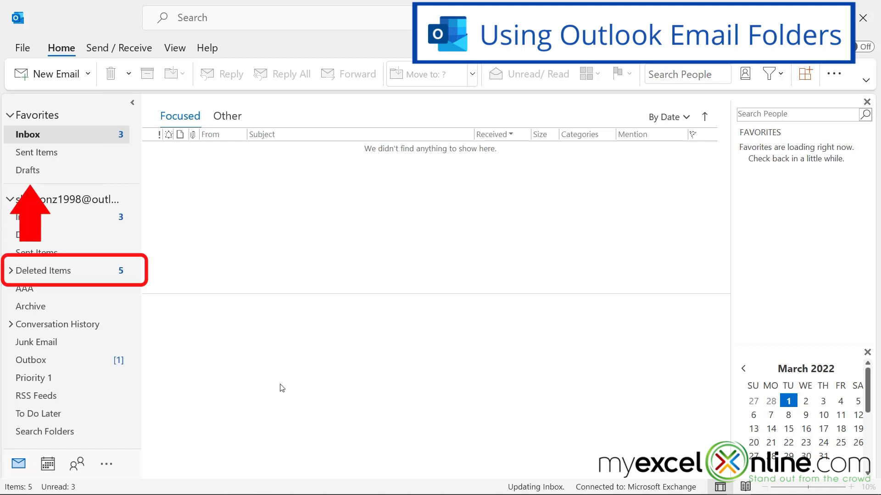
right_click(56, 270)
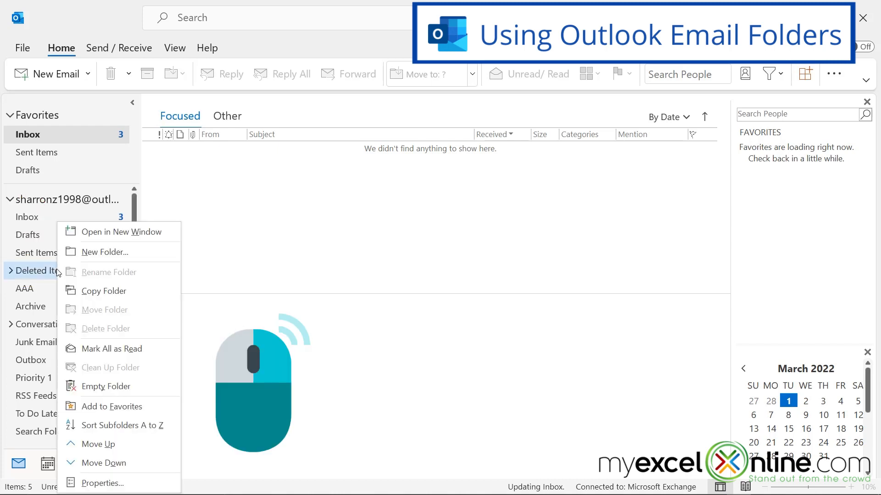
click(120, 410)
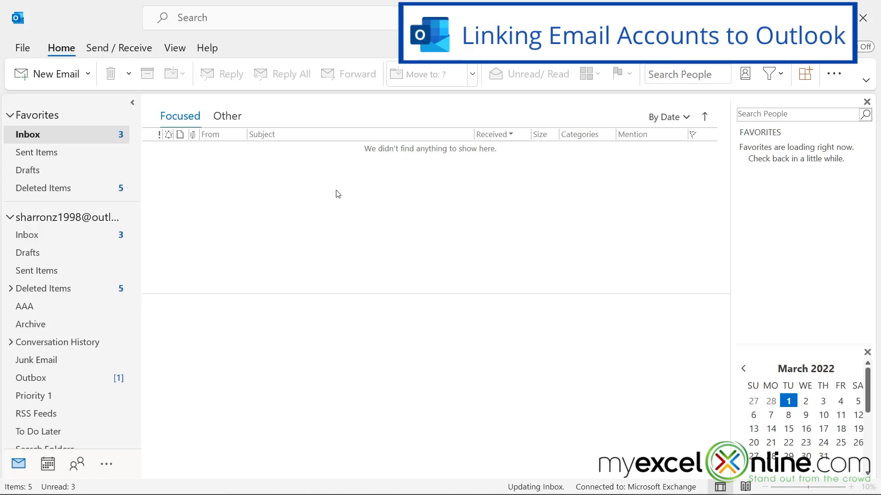
Open Account Settings from the File page and begin adding a new email account
click(20, 49)
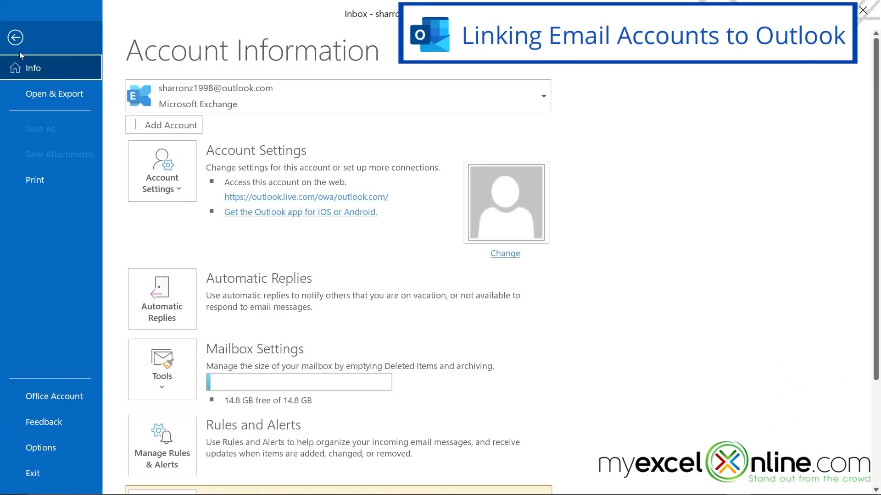
click(186, 193)
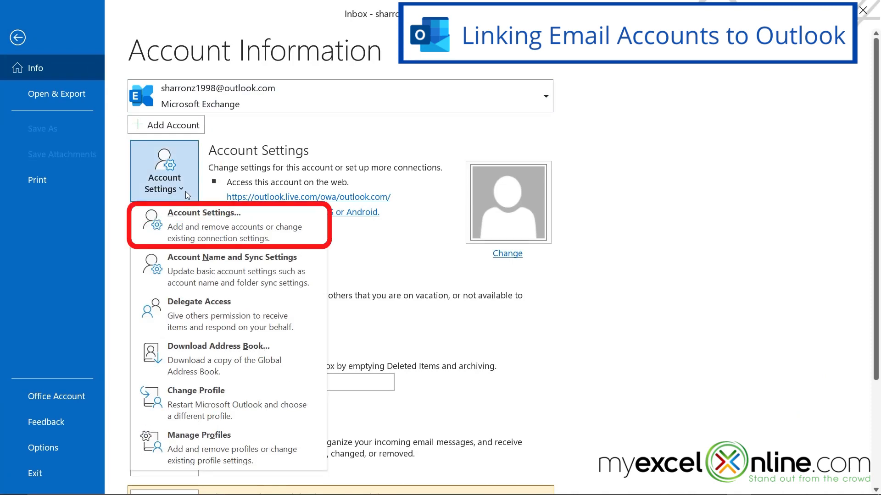
click(189, 230)
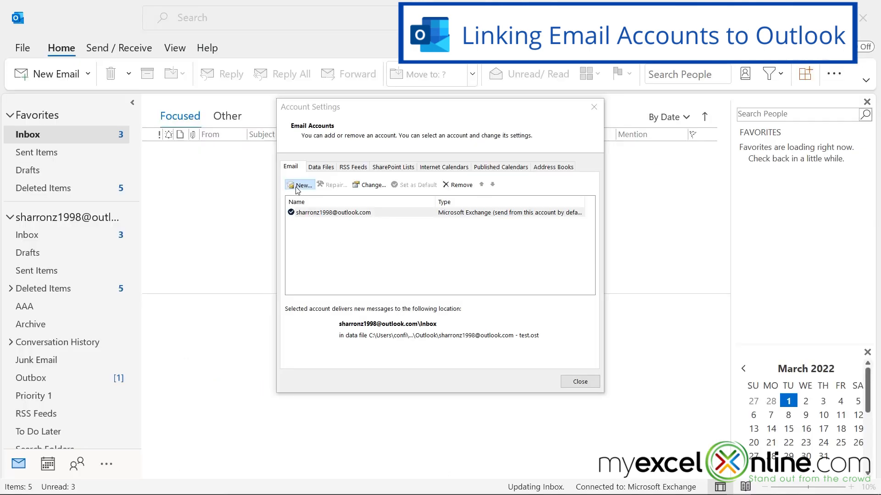
click(298, 185)
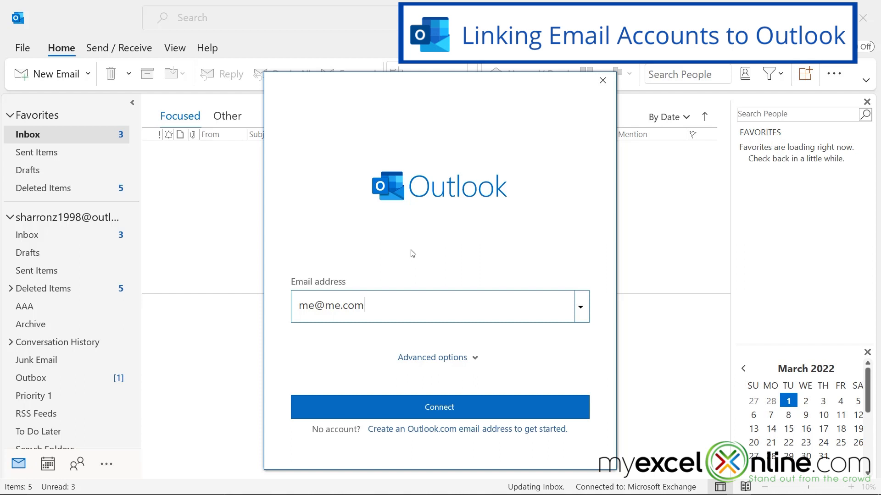
Cancel the new account and view the Data Files list showing test.pst
click(602, 80)
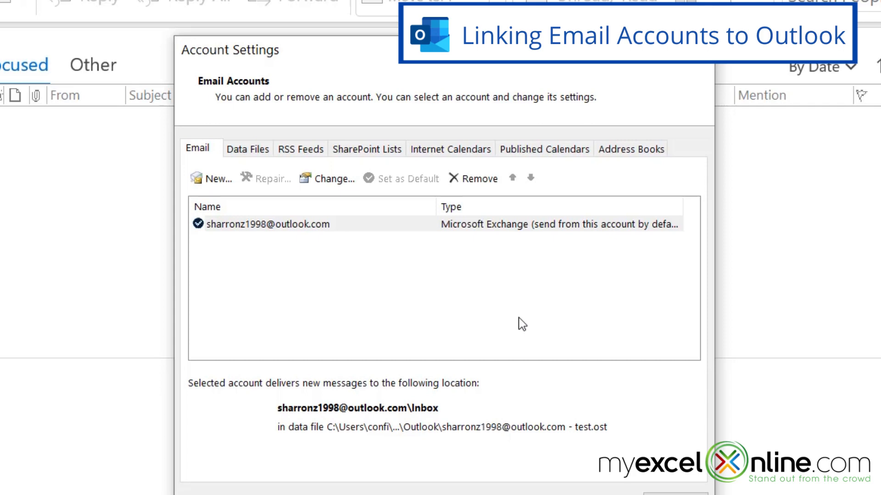
click(252, 153)
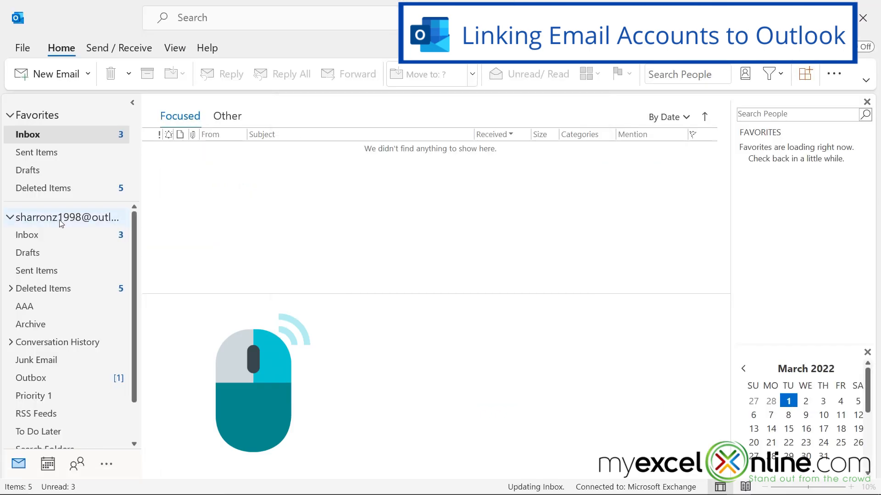
Open the account's data file location in File Explorer from the account's context menu
right_click(56, 219)
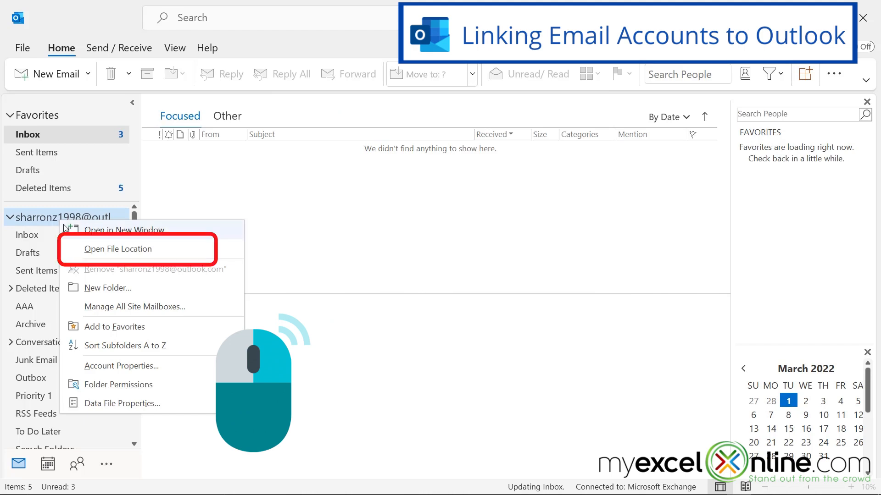
click(116, 251)
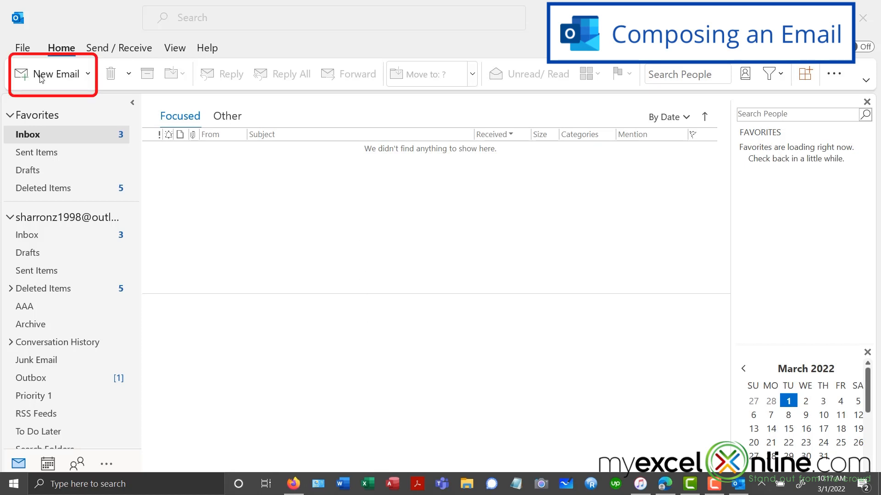
key(ctrl+n)
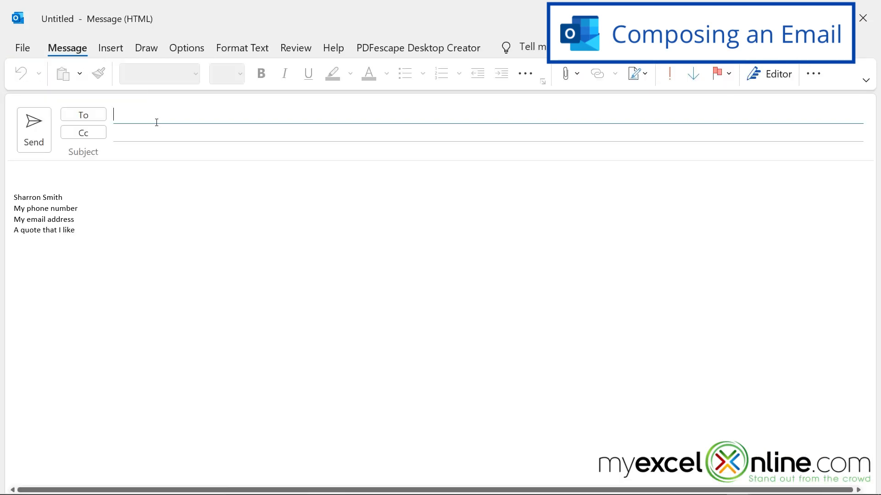
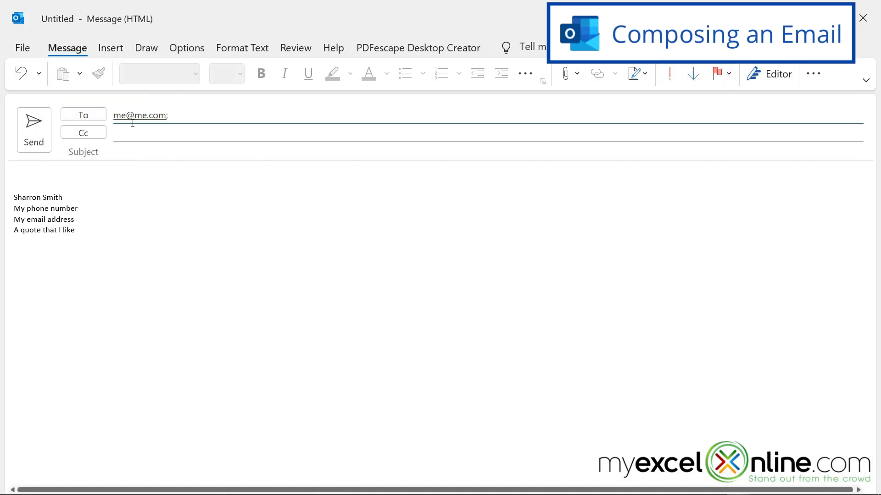
click(90, 135)
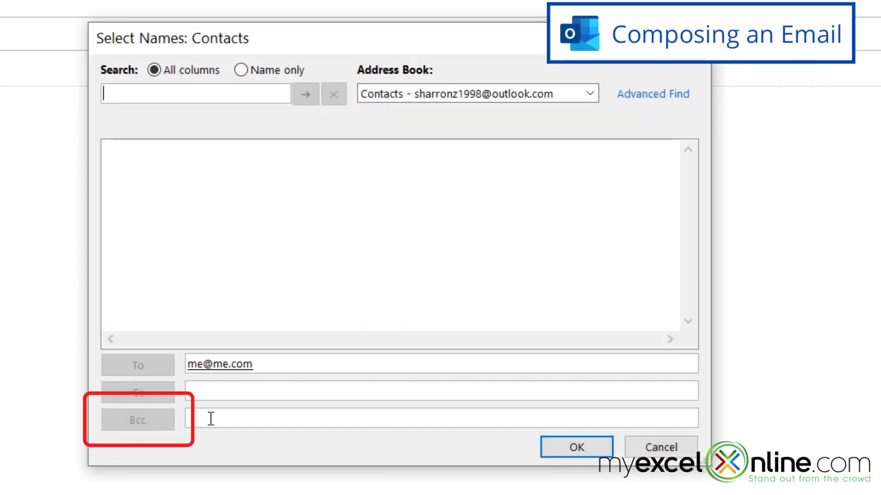
click(211, 417)
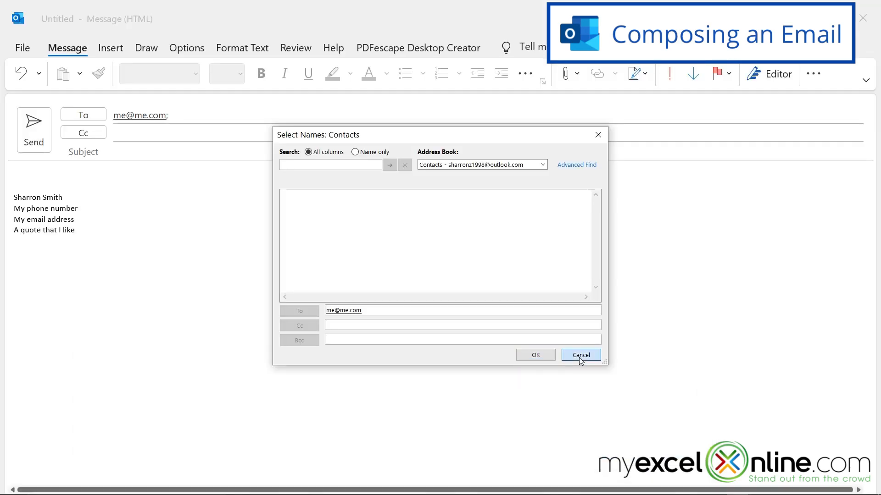
Close the contacts picker, then enter subject 'Subject of this email' and body 'This is the text of the email.'
click(661, 447)
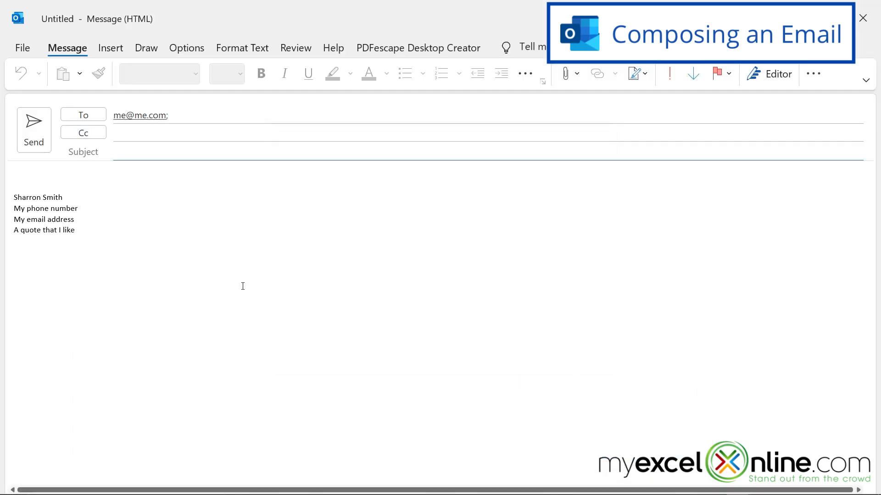
click(132, 149)
text(Subject of this email)
click(50, 171)
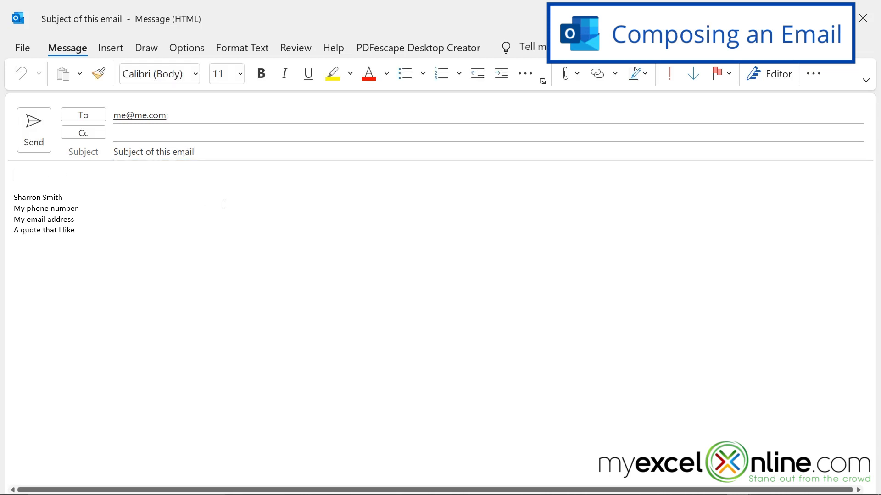
text(This is the text of the email.)
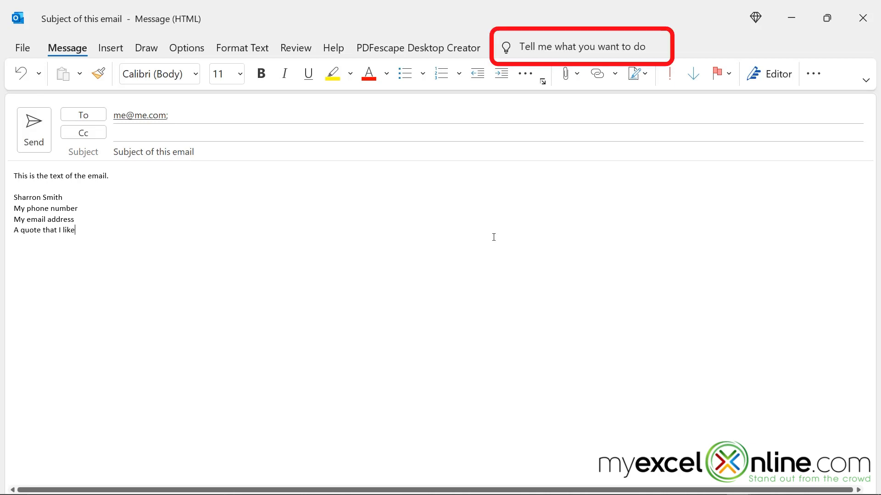
click(559, 45)
text(signature)
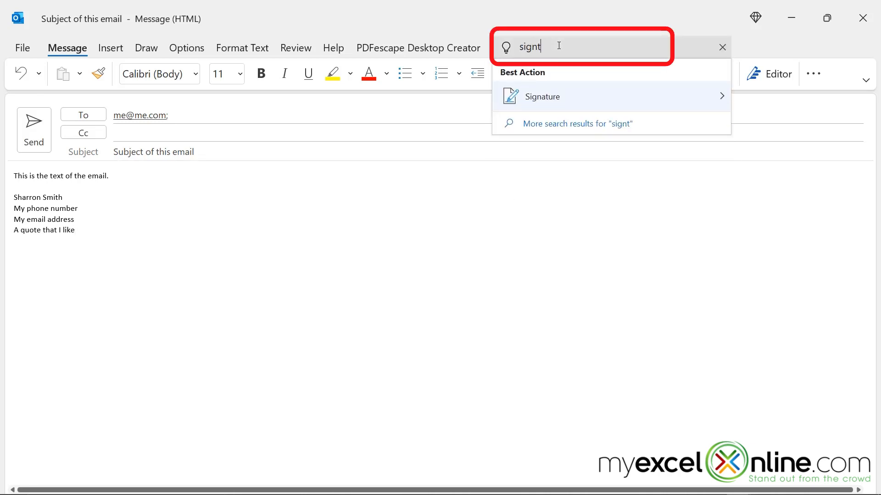
mouse_move(546, 100)
click(775, 111)
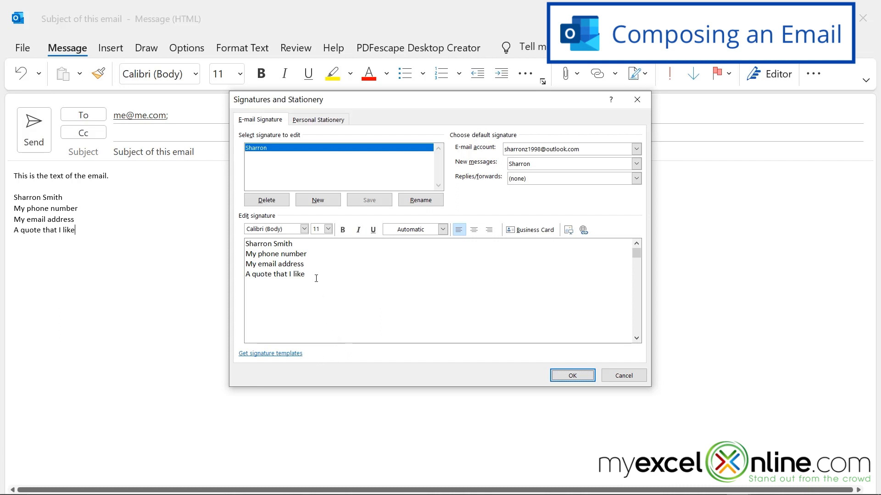
click(620, 377)
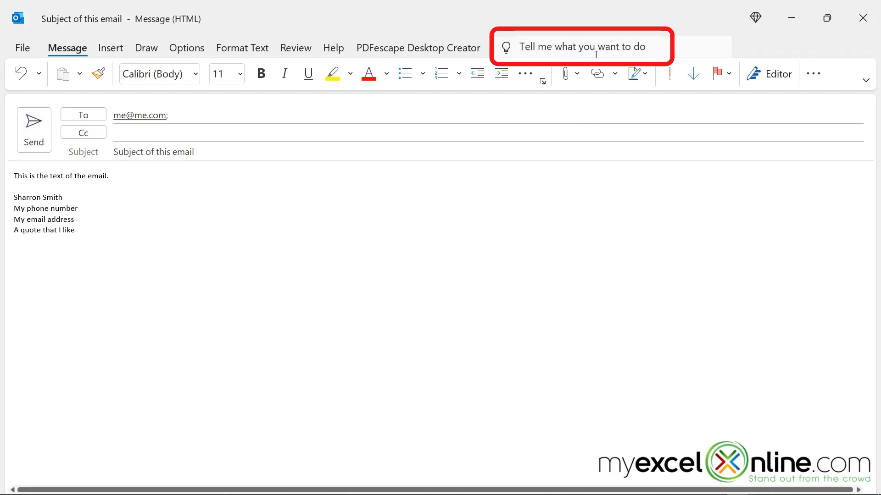
Use Delay Delivery so the message isn't delivered before 5:00 PM on 3/1/2022
click(582, 42)
text(s)
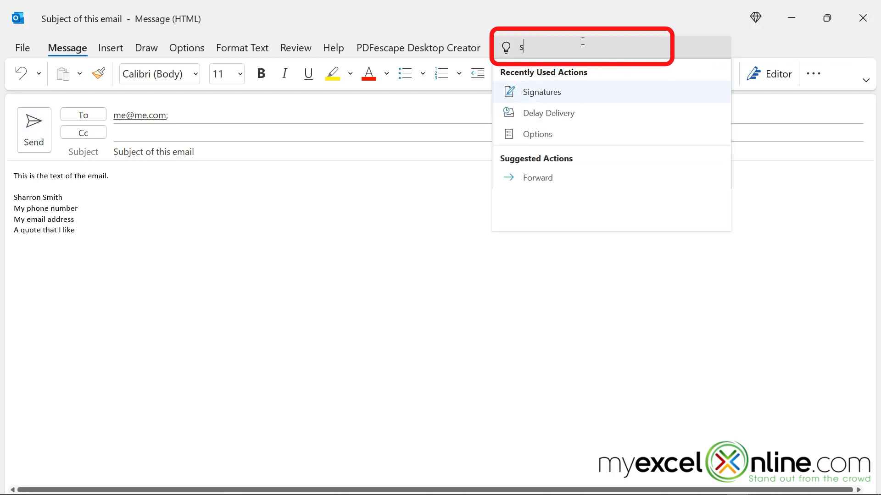
text(chedule)
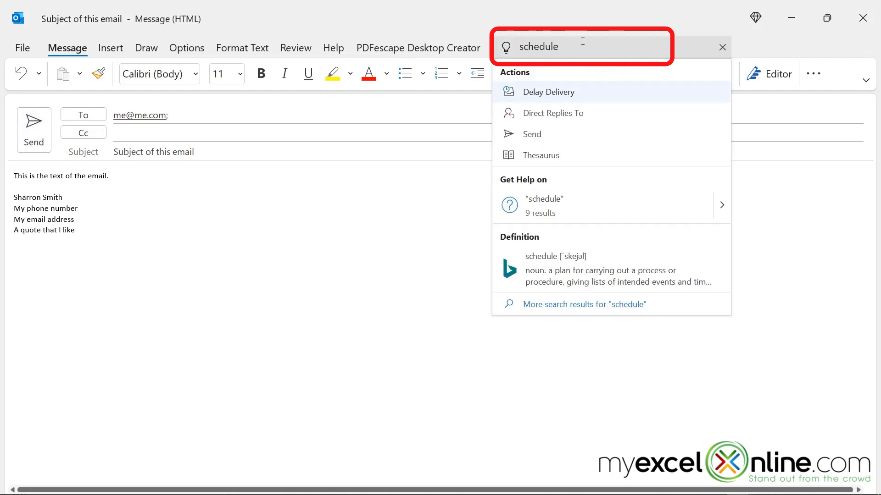
click(547, 94)
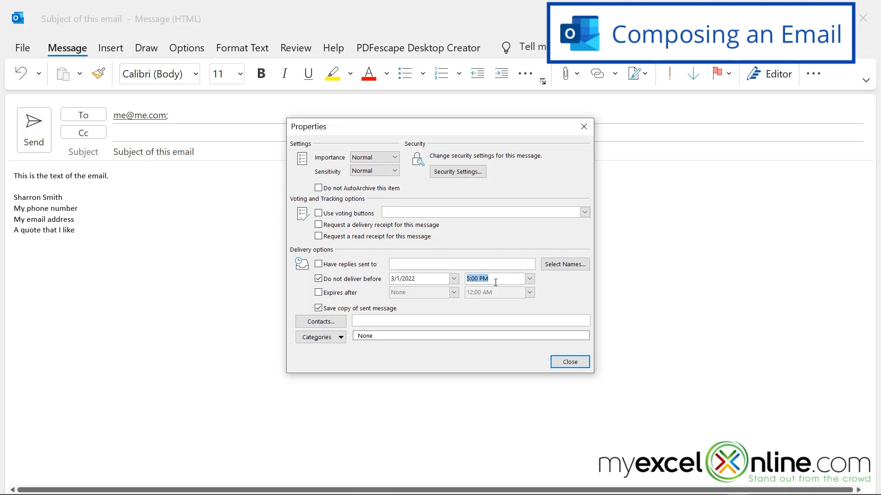
key(Return)
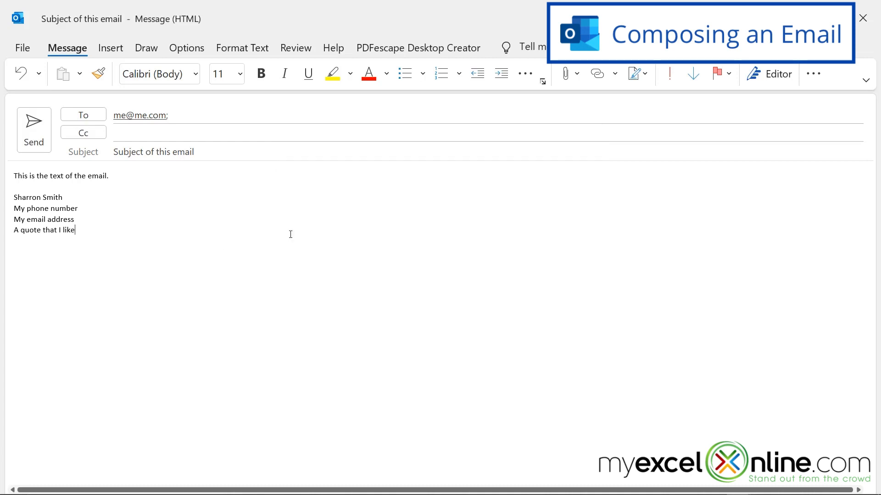
Close the message, save it as a draft, and view the Drafts folder
click(864, 17)
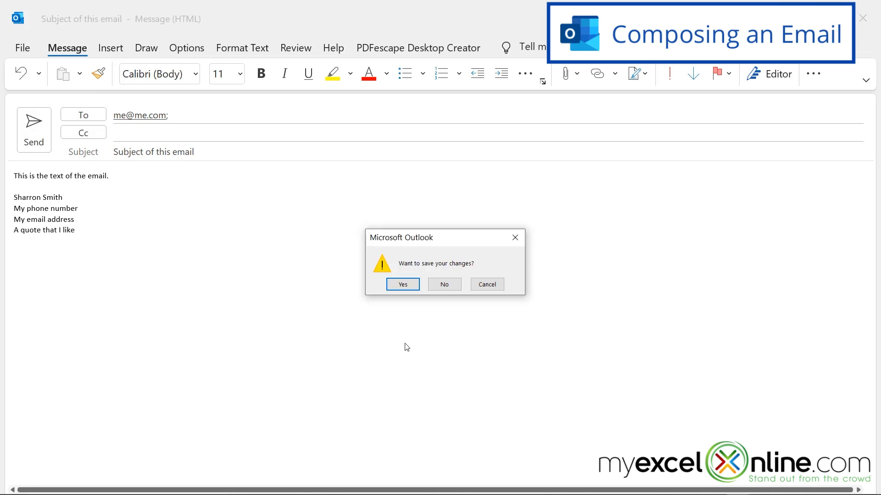
click(403, 284)
click(28, 171)
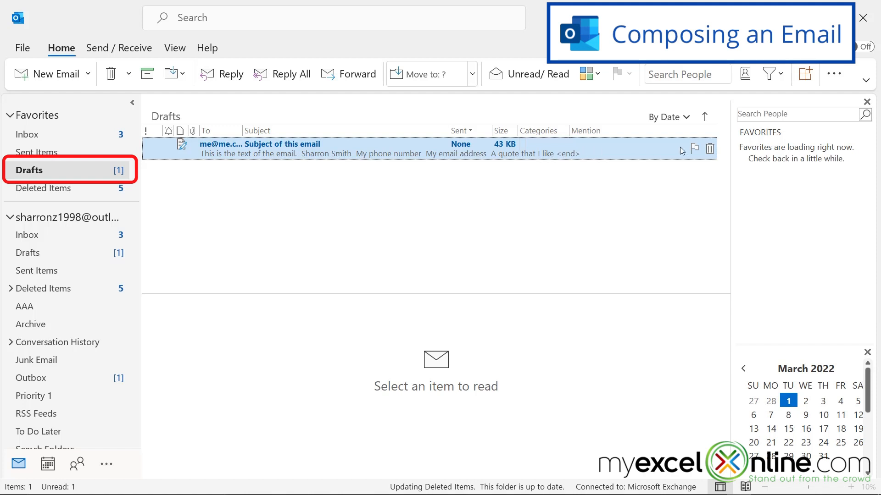
Delete the 'Subject of this email' draft from the Drafts folder
click(710, 149)
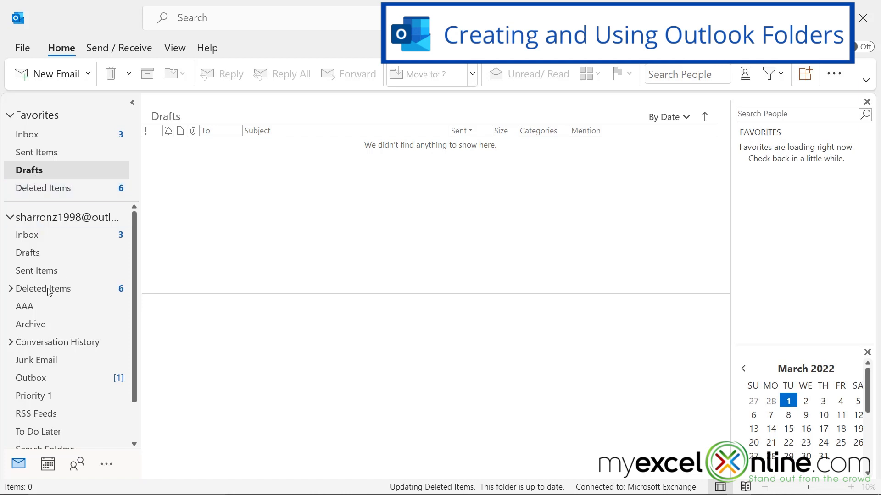
Create a folder named Sample under the account, then open the Inbox from Favorites
scroll(50, 408, down, 2)
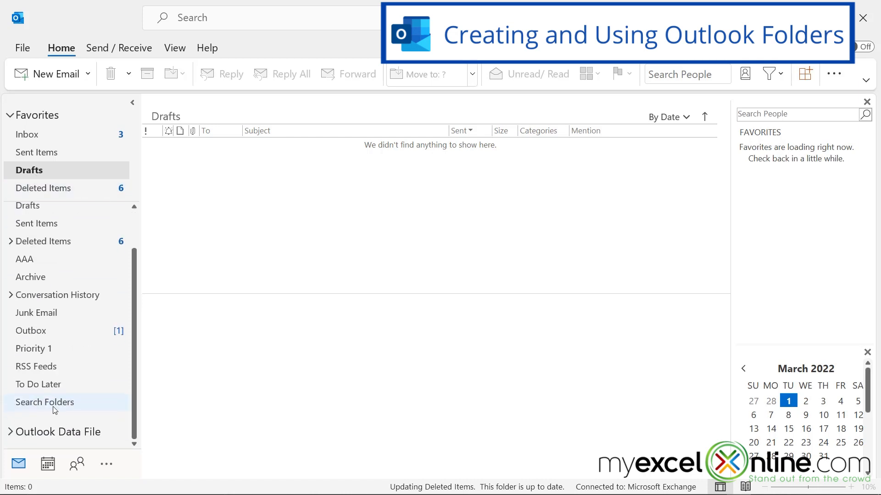
scroll(59, 392, up, 2)
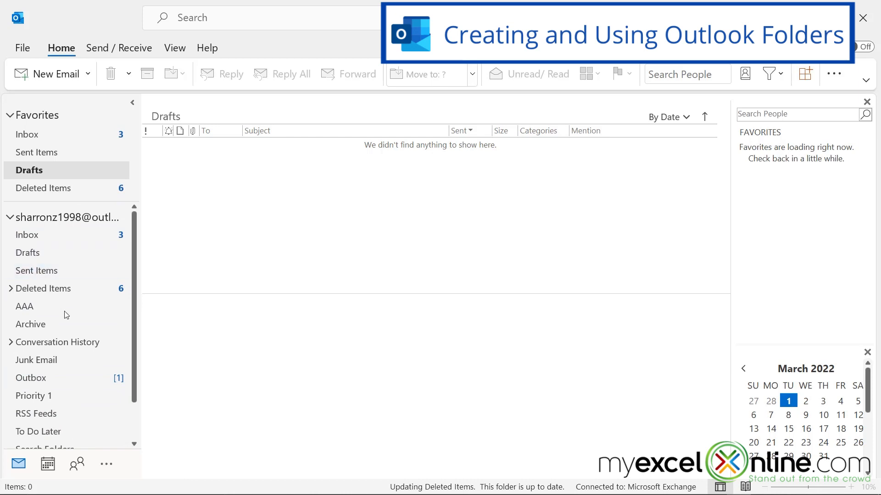
right_click(54, 220)
click(79, 289)
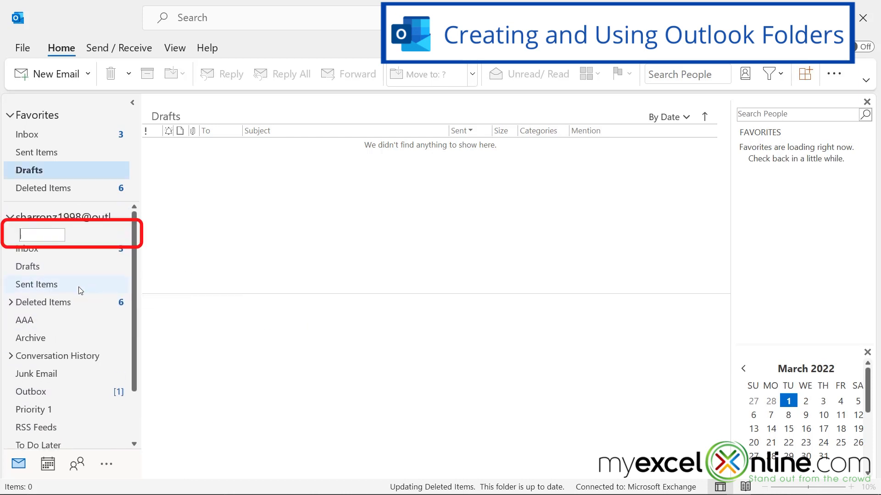
text(Sample)
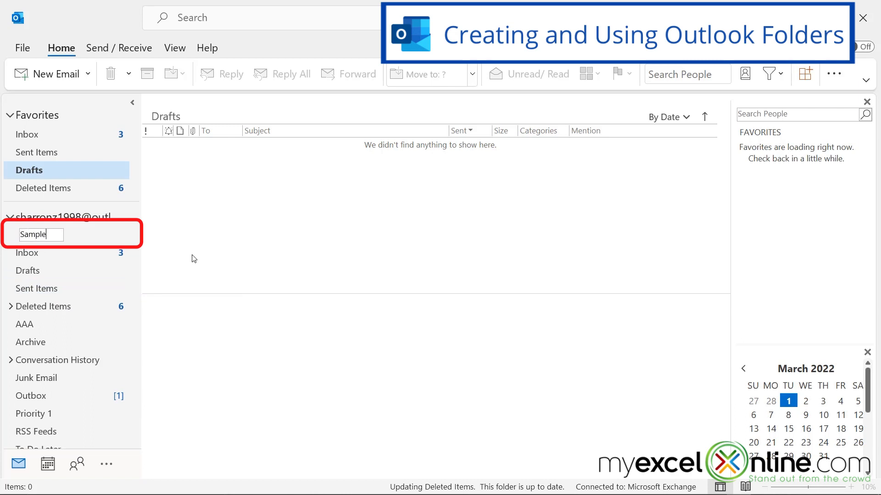
key(Return)
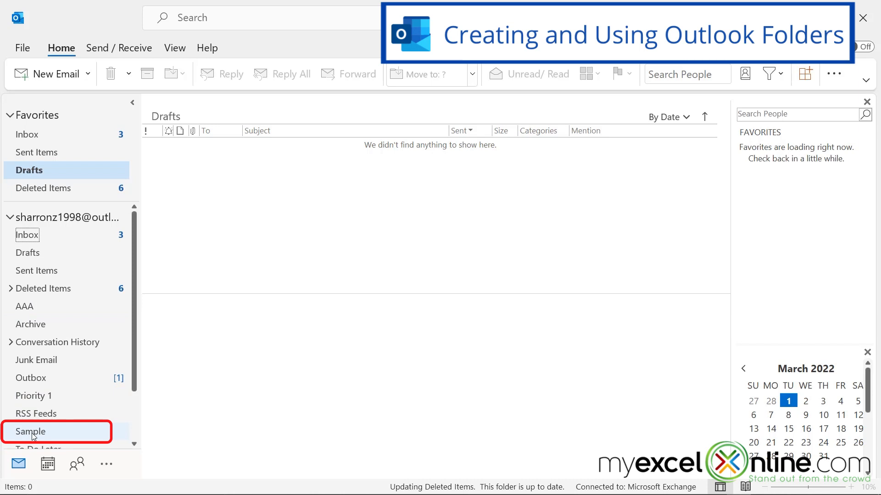
click(44, 142)
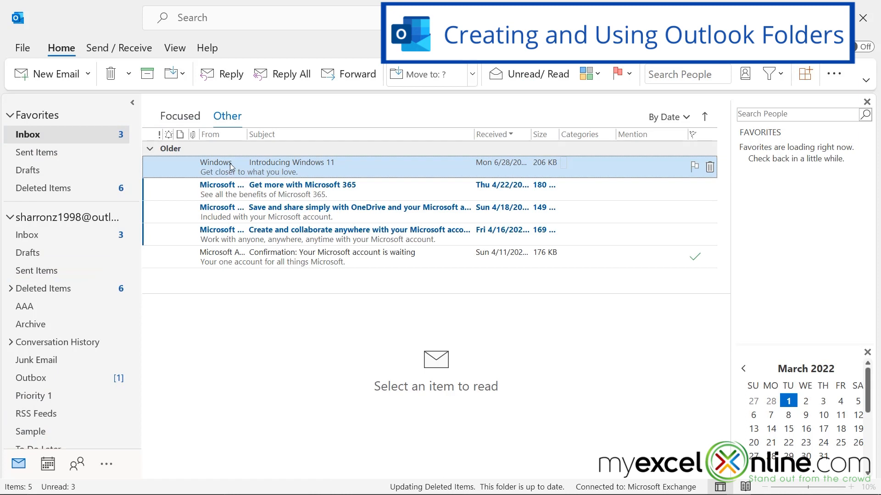
Drag 'Introducing Windows 11' into the Sample folder and open Sample to confirm it
drag(231, 167, 38, 395)
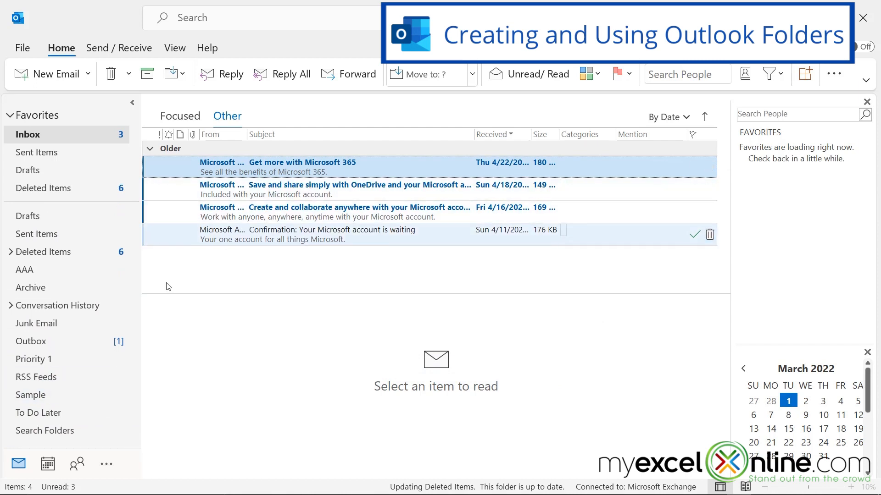
click(28, 397)
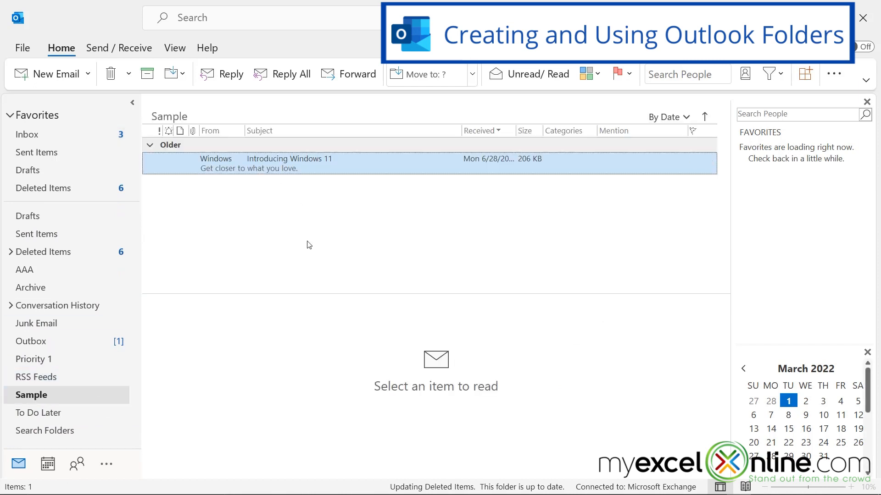
scroll(53, 360, up, 2)
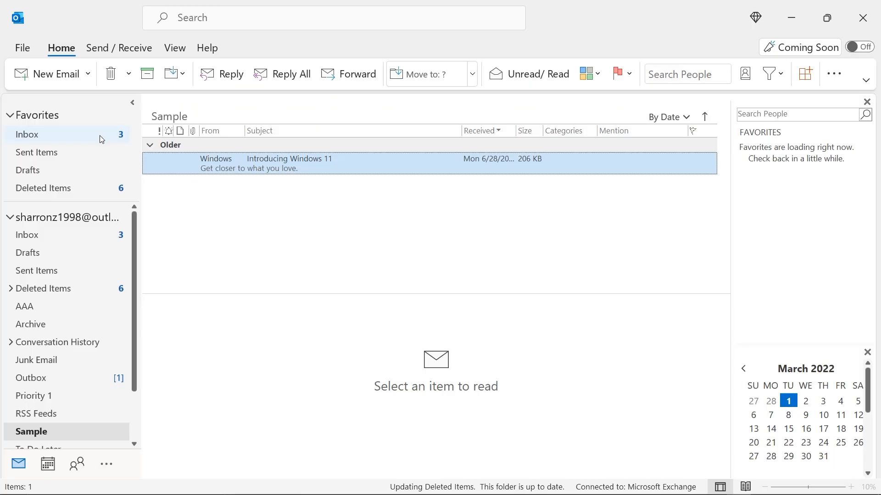
Switch to the calendar and step through Work Week and Week views to March 2022 Month view
click(47, 469)
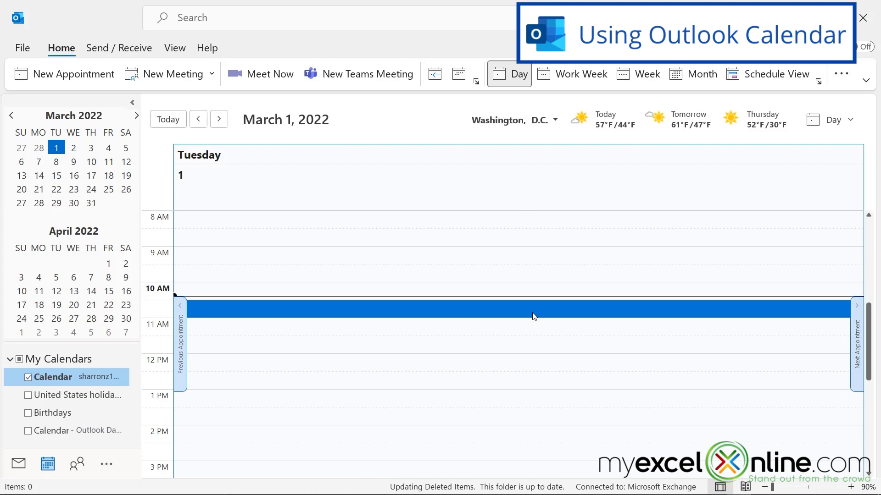
click(571, 78)
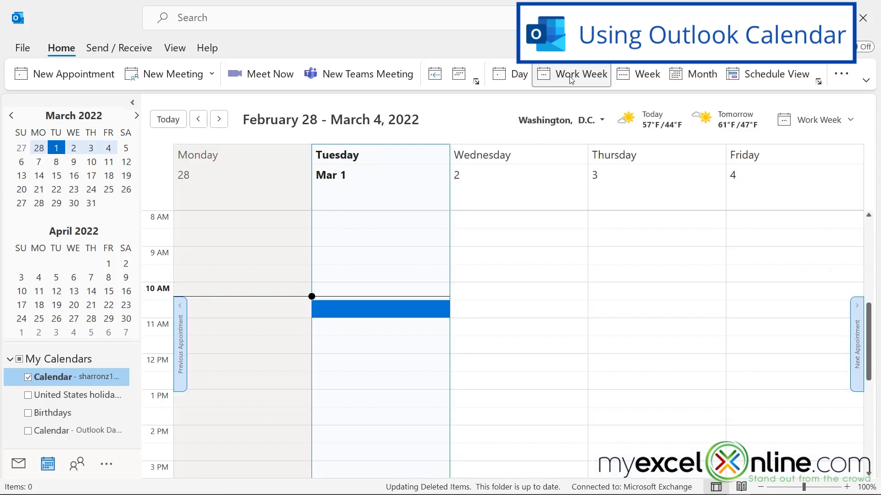
click(641, 78)
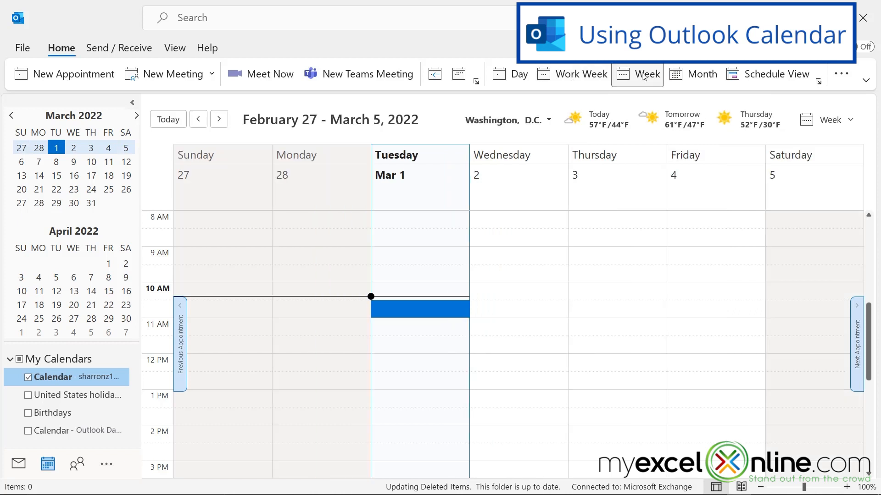
click(695, 76)
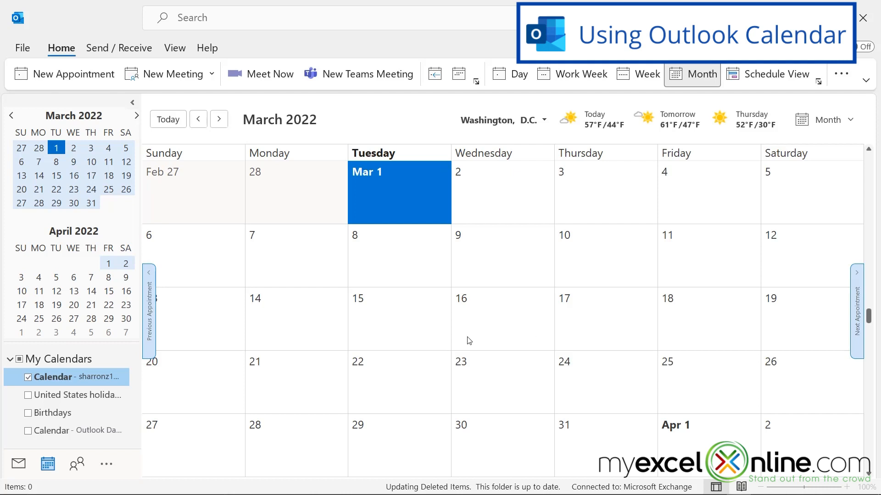
Create a 'Car Inspection' appointment on Friday March 18, 10:00–10:30 AM, not all day
click(686, 324)
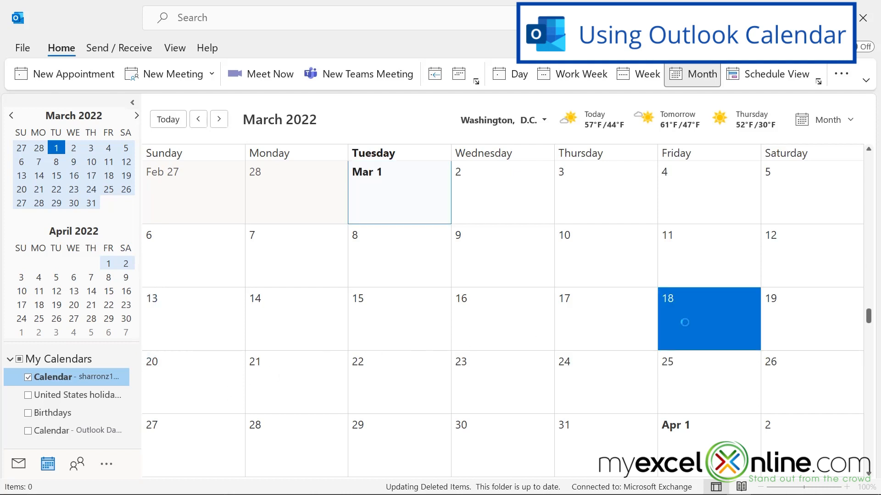
double_click(685, 322)
text(Car )
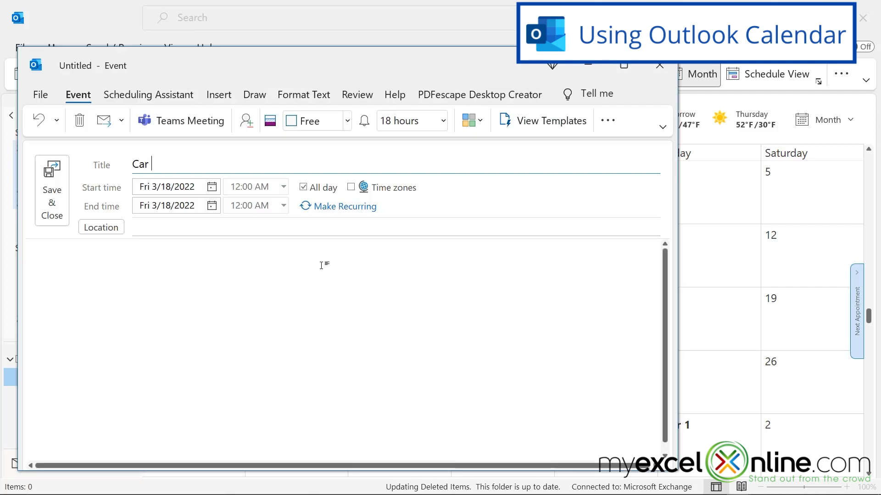
text(Inspection)
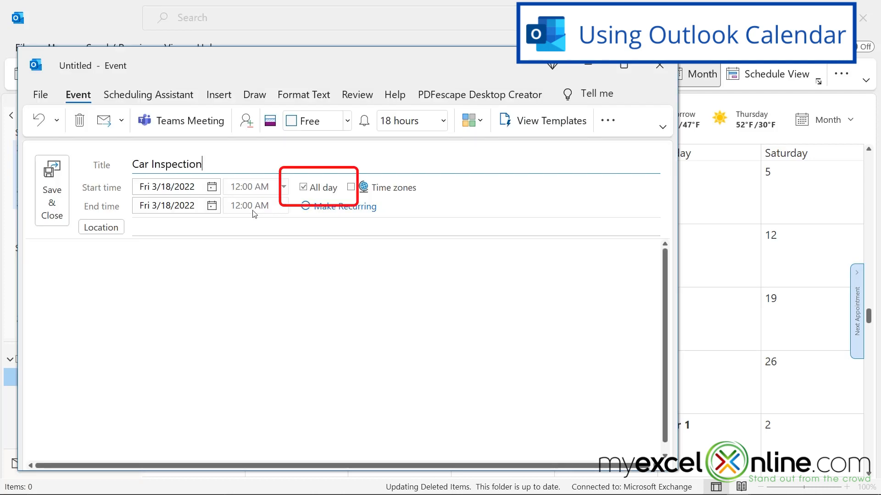
click(303, 187)
click(283, 186)
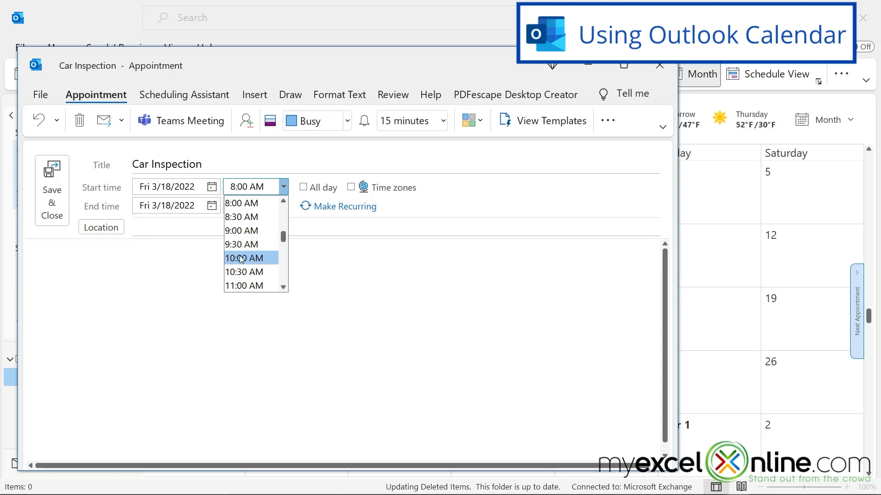
click(242, 258)
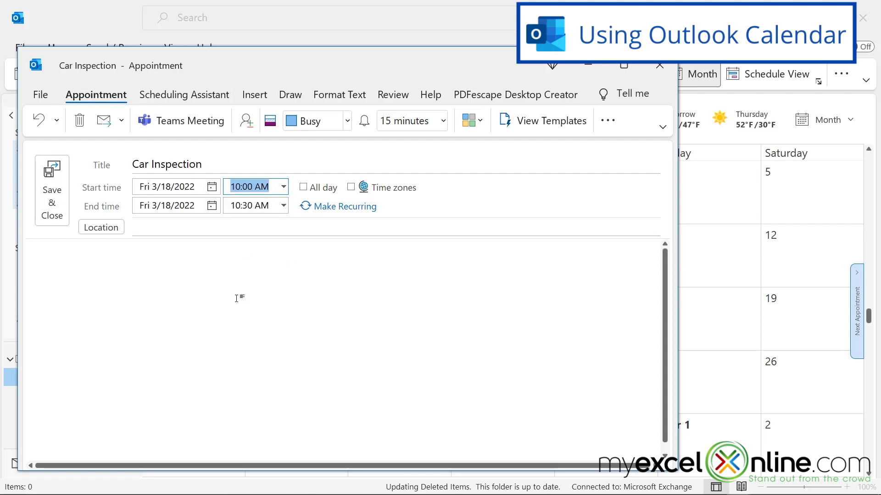
click(54, 200)
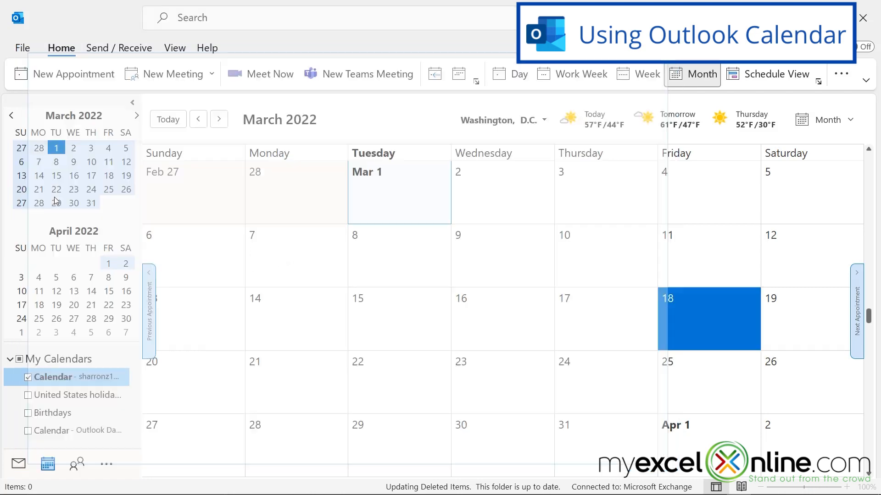
mouse_move(692, 315)
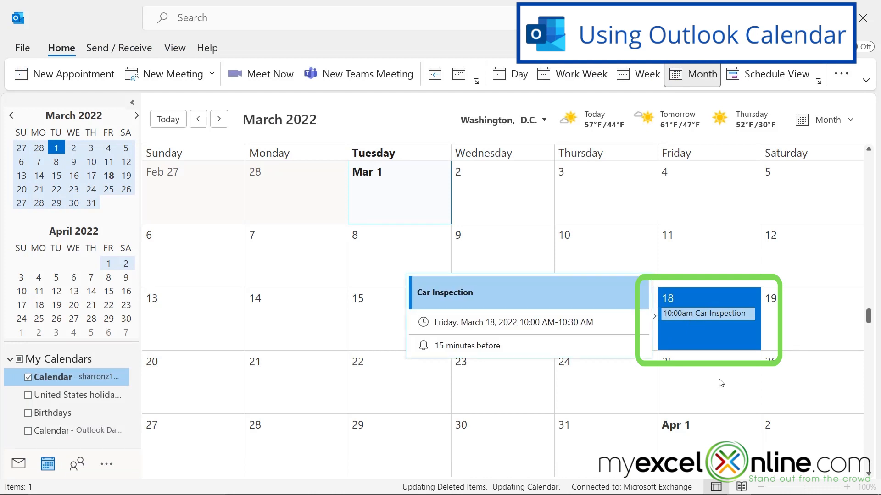
Make Car Inspection recur yearly with no end date, then jump back to March 2022
double_click(708, 314)
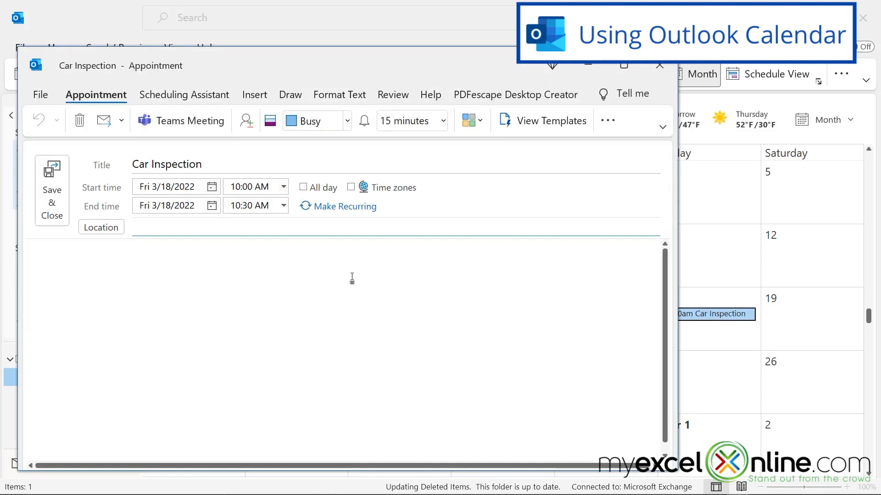
click(329, 211)
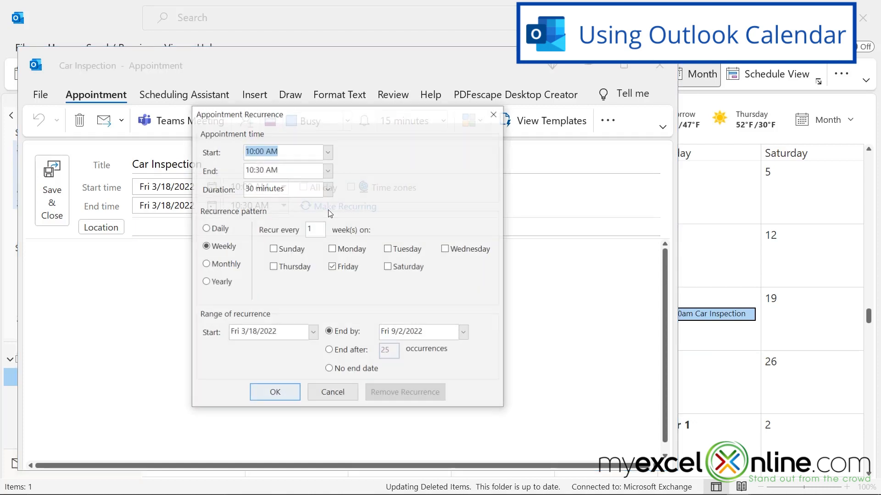
click(205, 283)
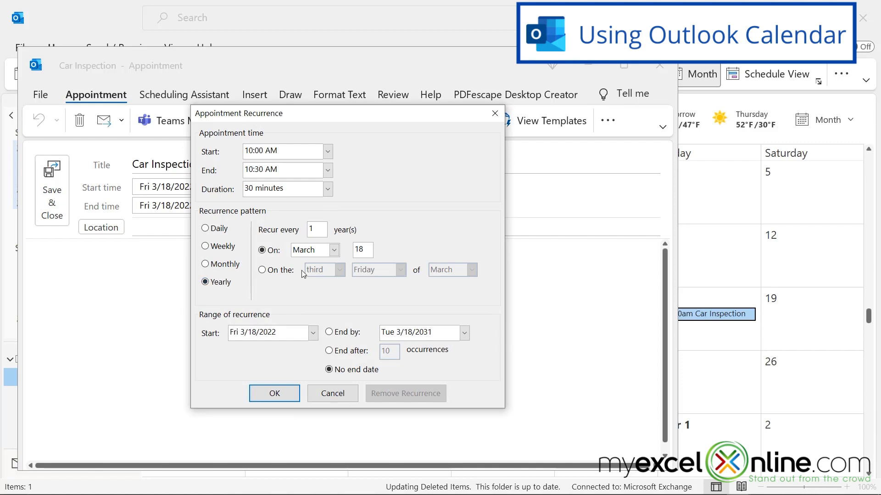
click(269, 395)
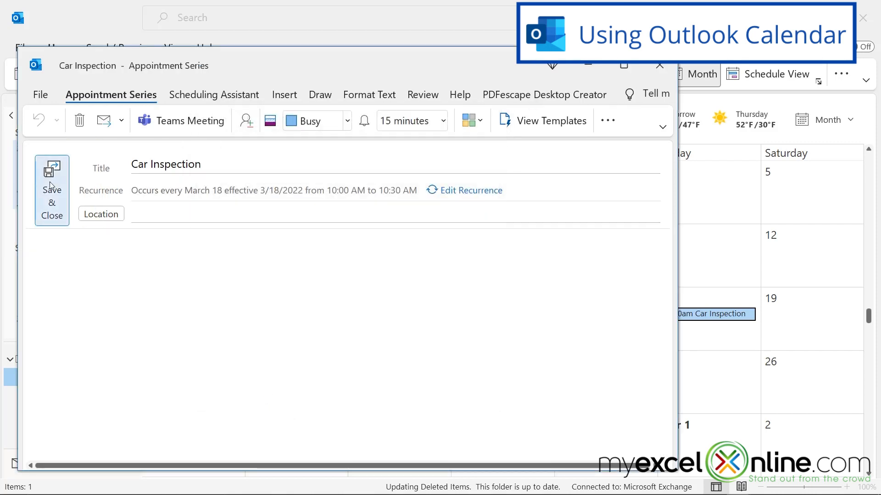
click(52, 188)
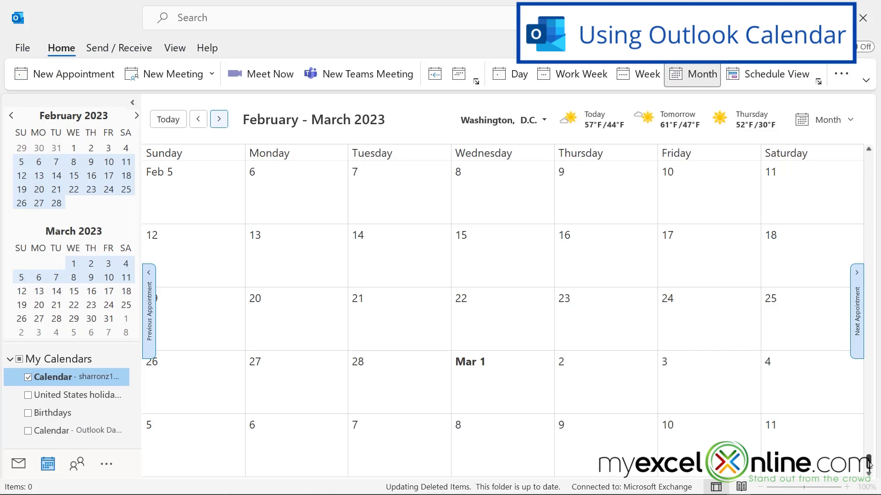
scroll(868, 464, down, 2)
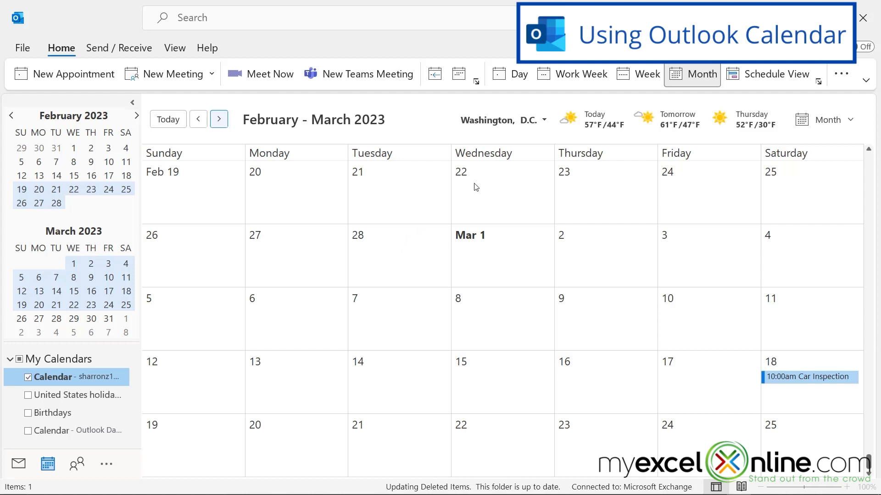
click(165, 122)
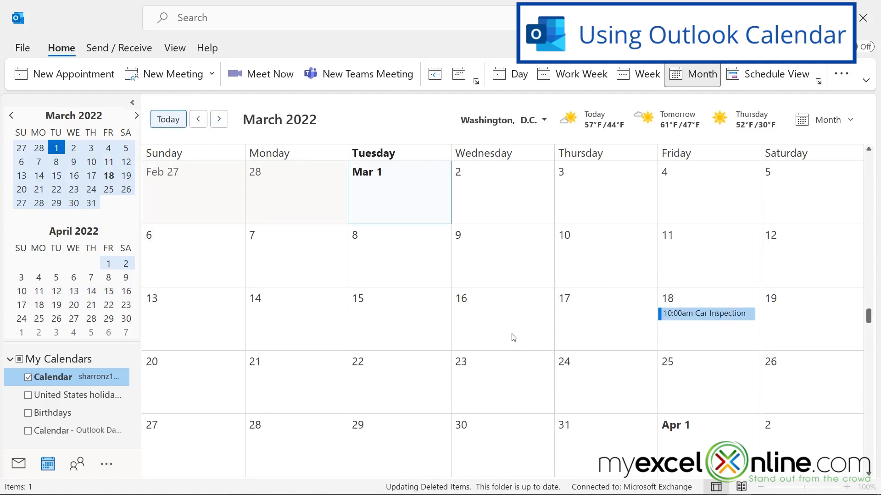
double_click(487, 256)
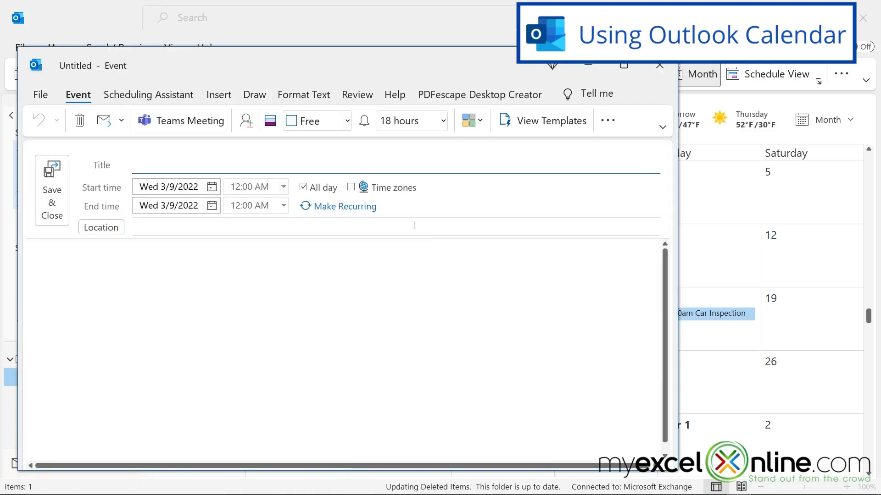
click(659, 66)
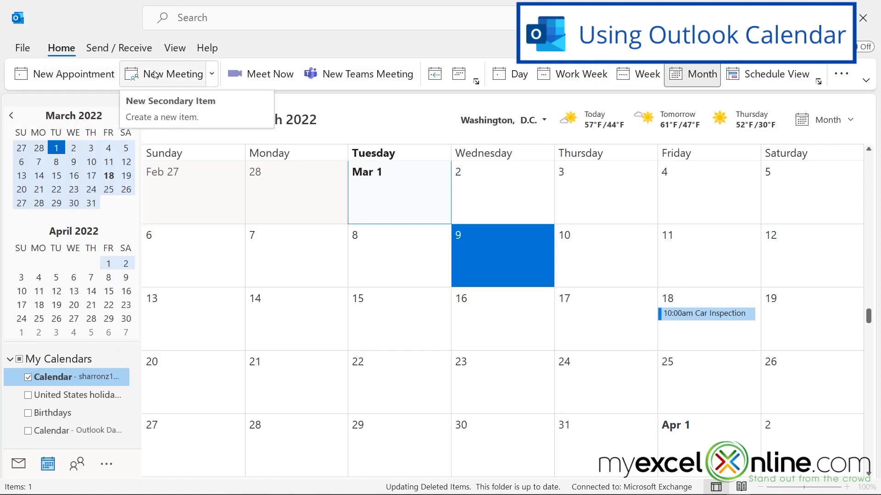
Draft a new meeting request titled 'Meeting', dismissing the attendee picker without adding anyone
click(194, 75)
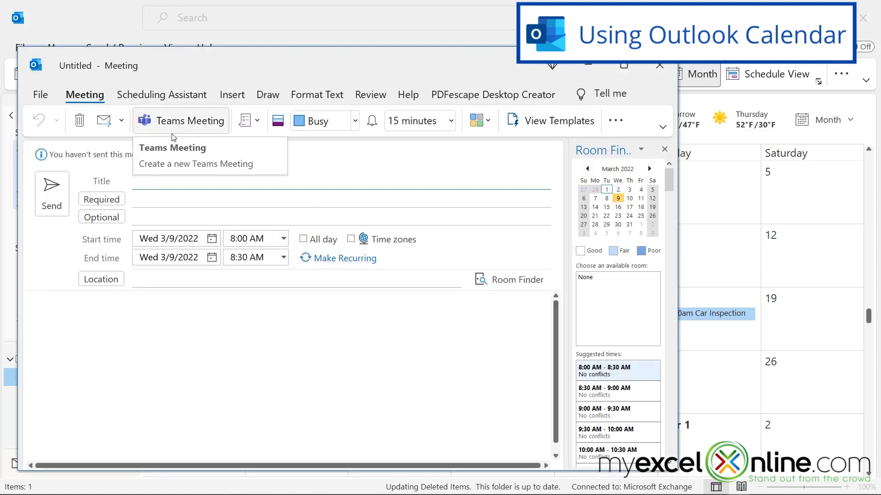
text(Meeting)
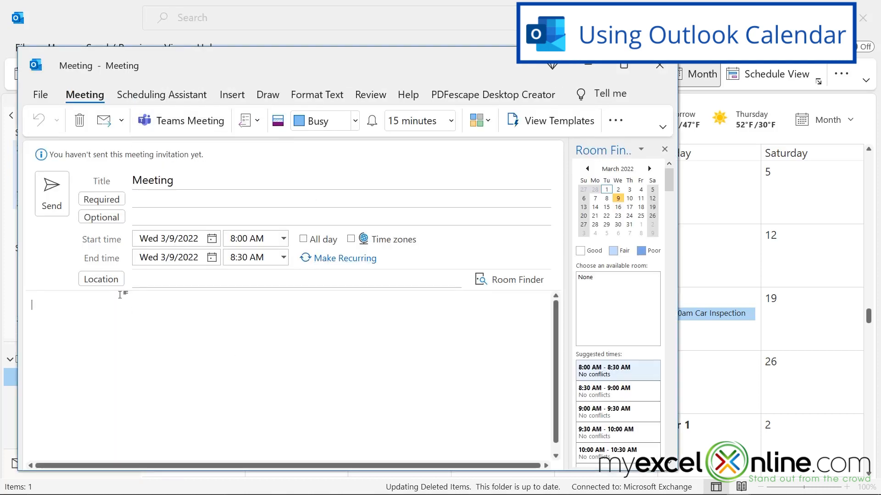
click(101, 199)
key(Escape)
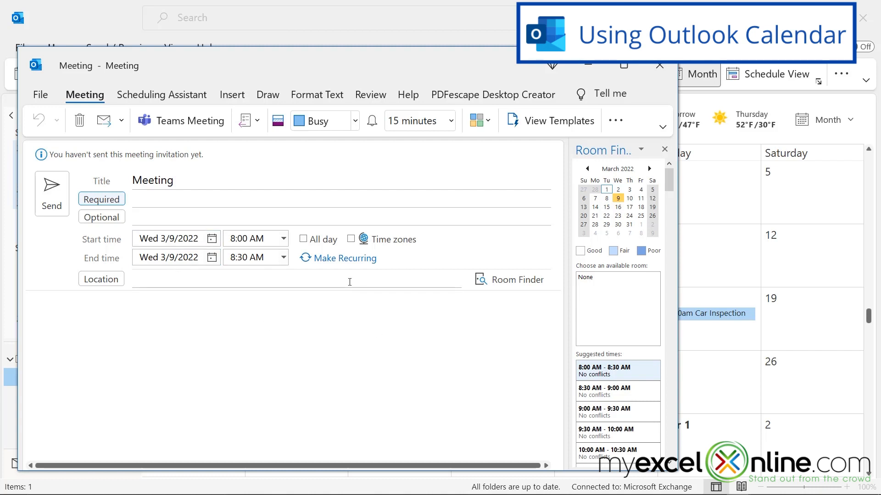
Make the meeting a Teams meeting with one attendee address, discard it unsaved, and go to People
click(171, 121)
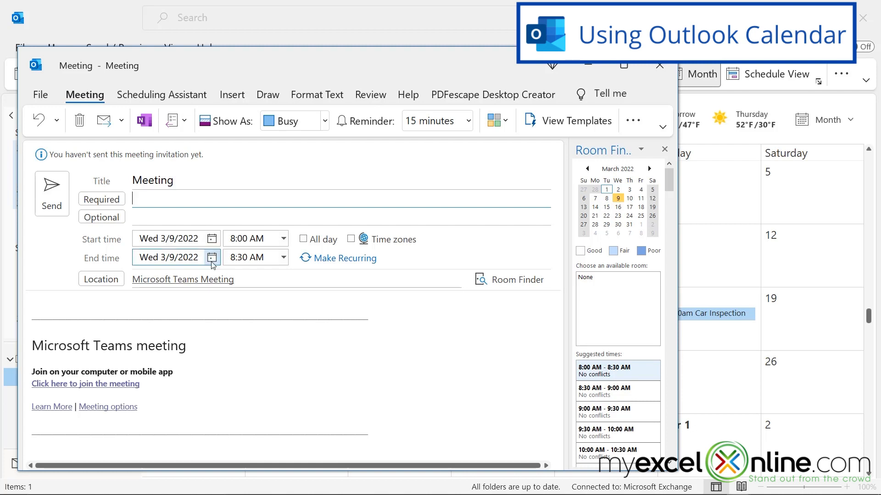
text(me@me.com)
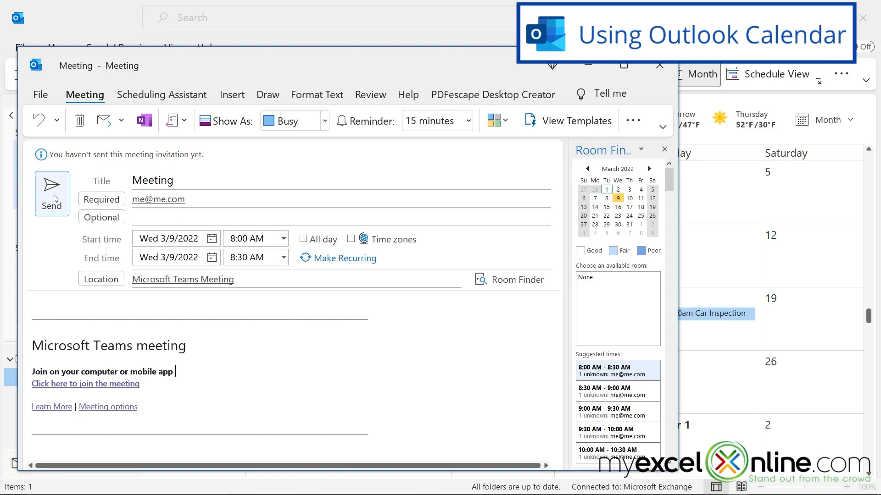
click(659, 63)
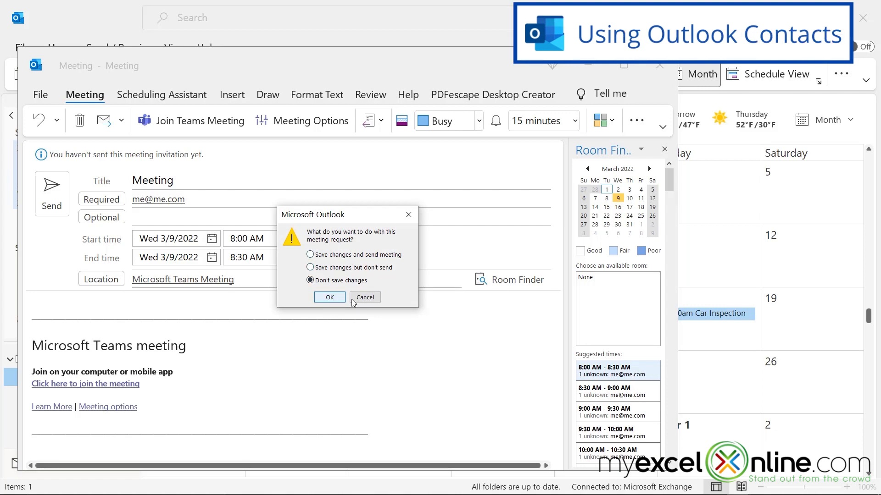
click(330, 298)
click(77, 465)
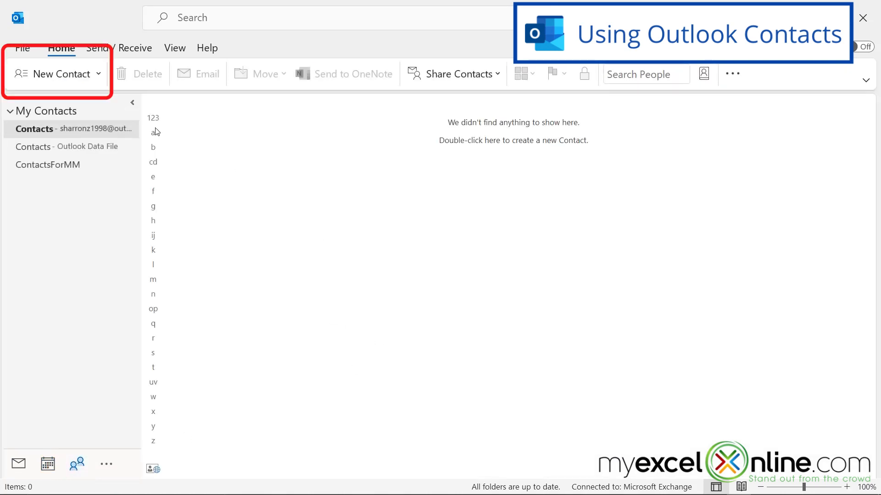
Save contact 'My Friend' with company 'Company' and the friend's e-mail, then return to Calendar
click(92, 83)
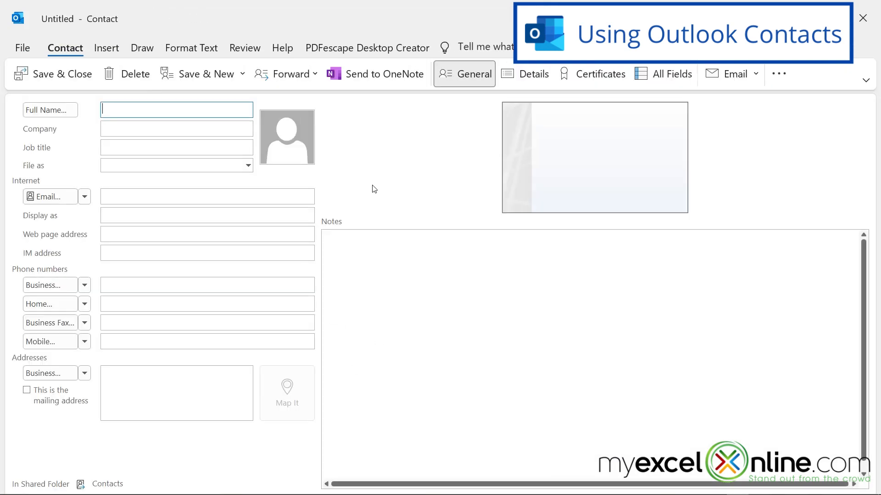
text(My Friend)
click(132, 124)
text(Company)
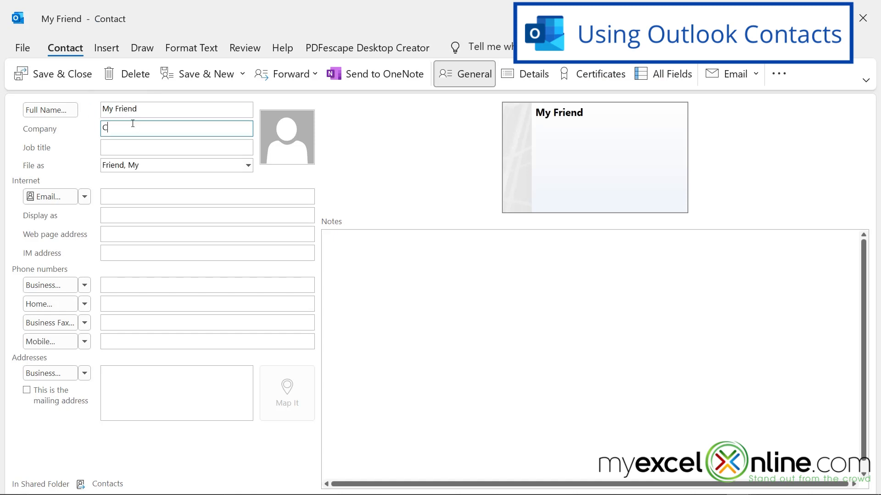
click(163, 195)
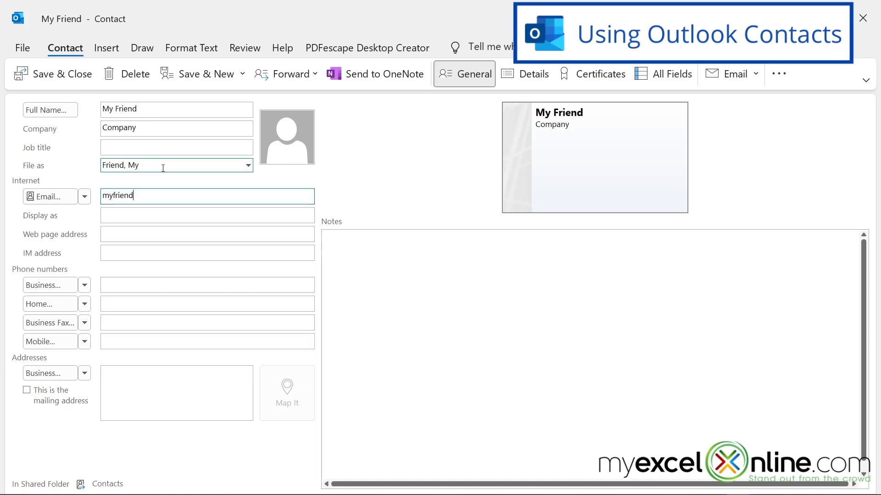
click(54, 76)
click(273, 201)
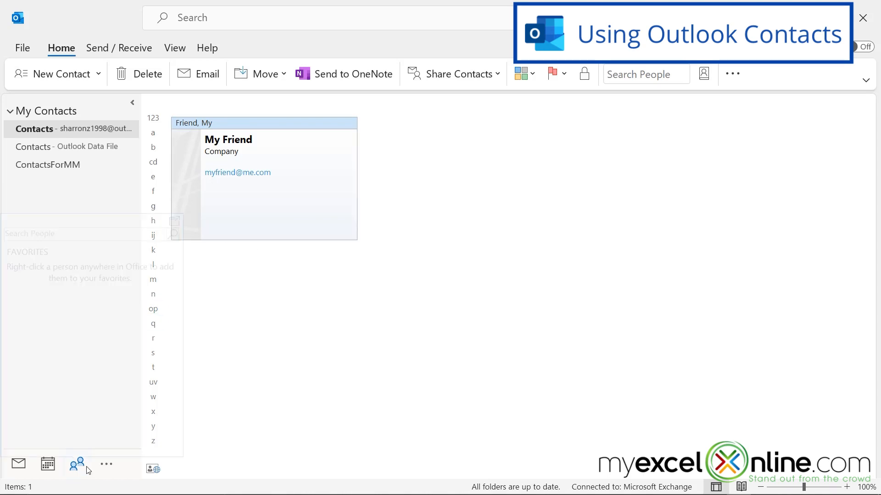
click(48, 465)
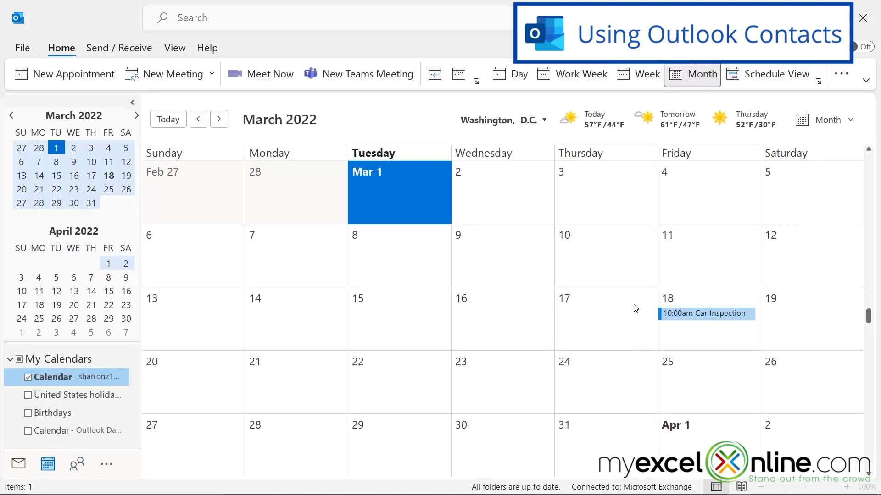
double_click(694, 315)
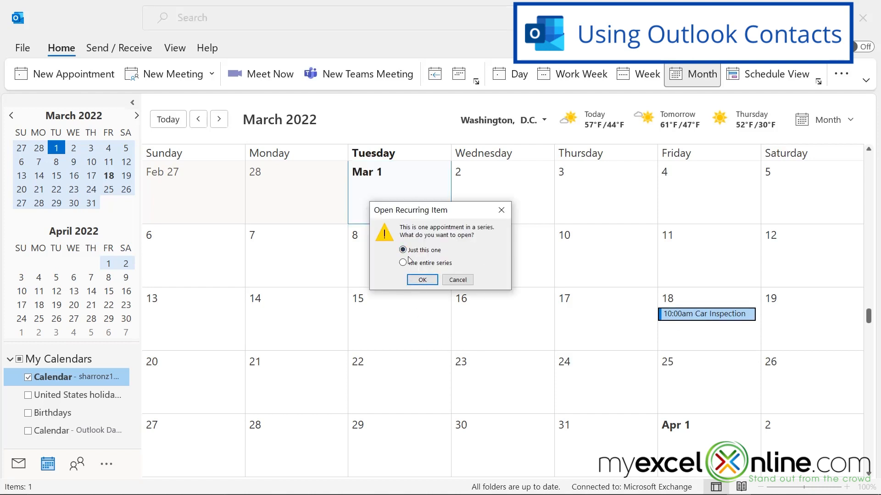
click(418, 280)
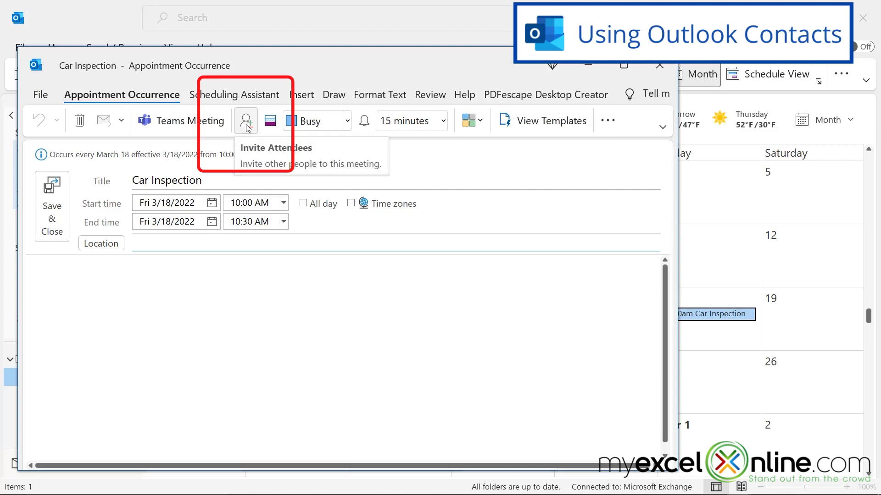
click(243, 121)
text(my)
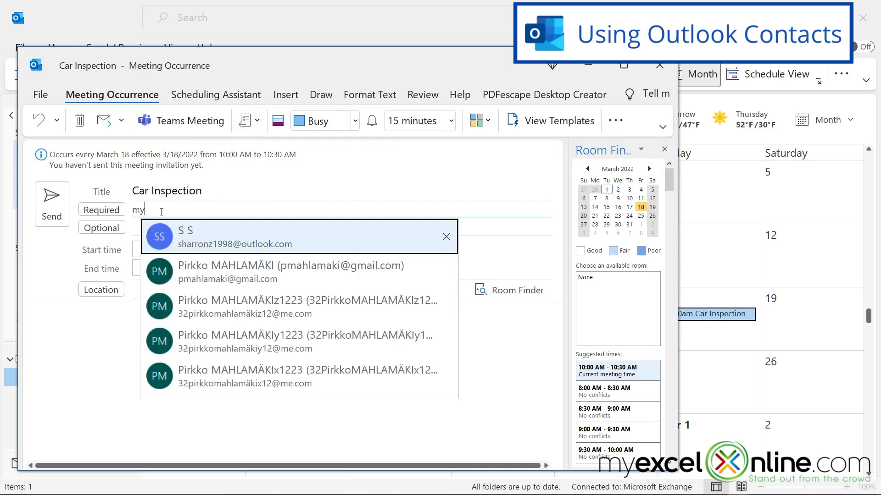
click(226, 236)
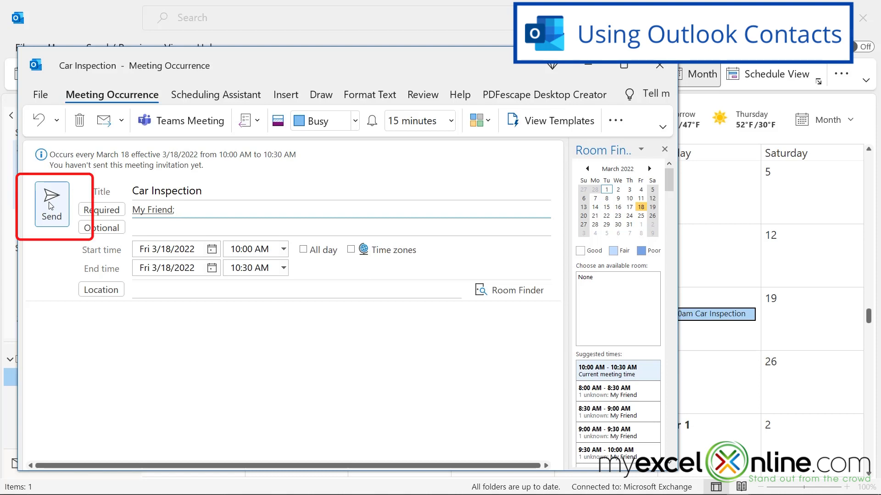
click(660, 67)
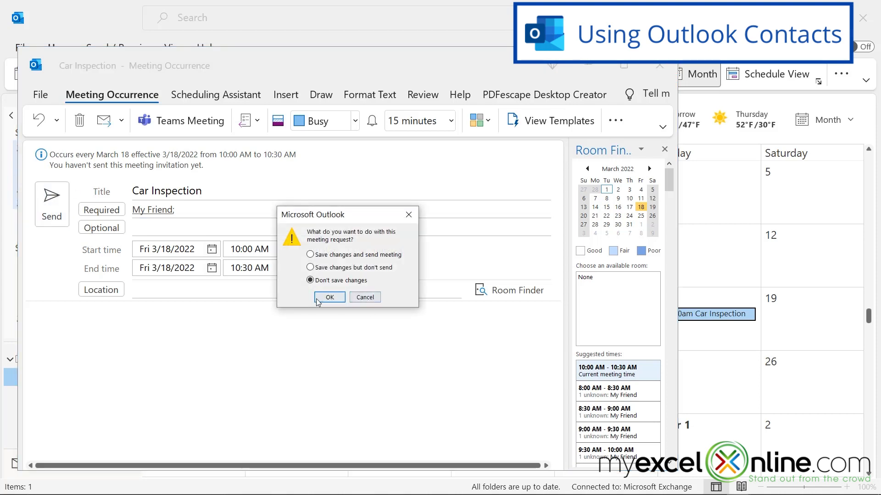
click(328, 298)
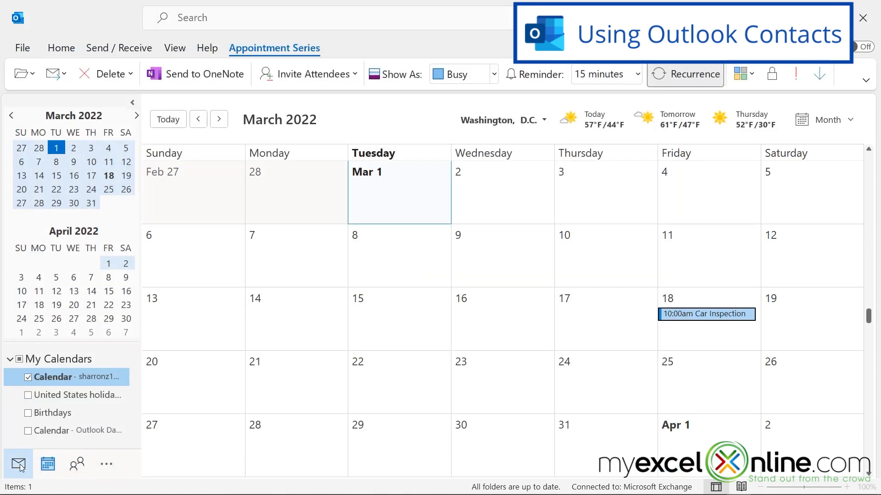
Start a new e-mail, view the Select Names address book, cancel, and close the unsent message
click(18, 464)
click(55, 73)
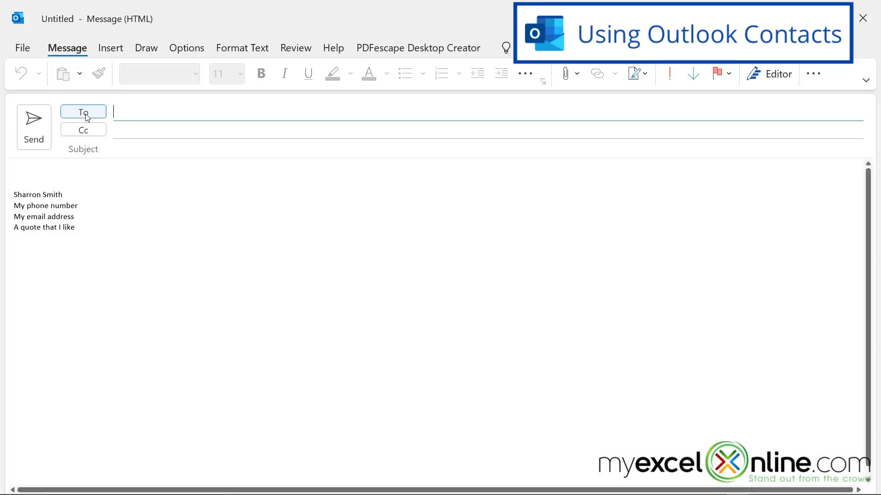
click(83, 112)
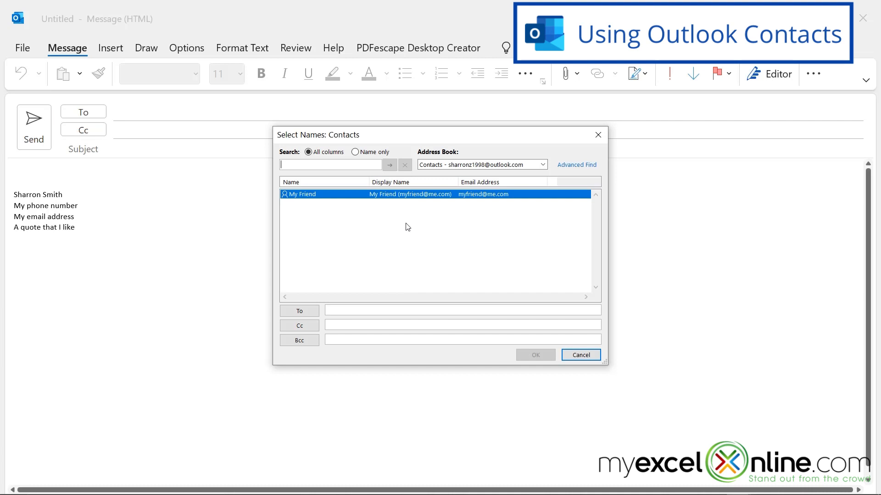
click(577, 356)
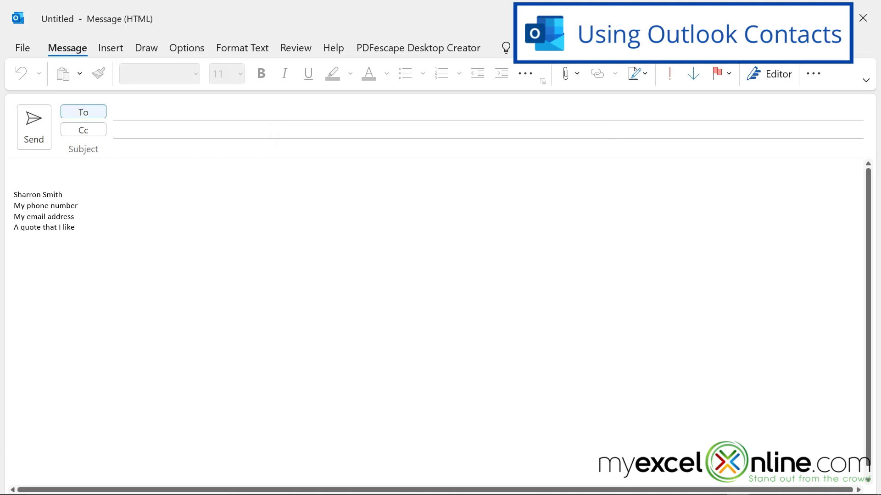
click(862, 20)
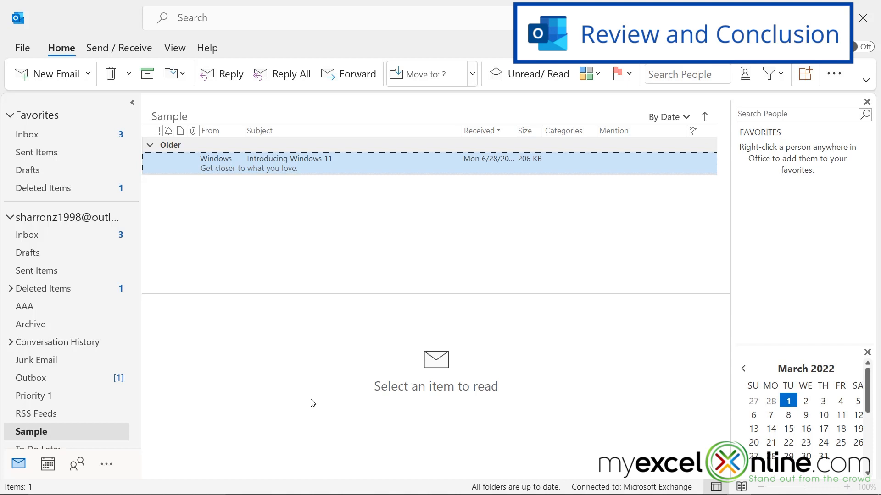
Show the extra navigation areas: Tasks, Notes, Folders and Shortcuts
click(105, 467)
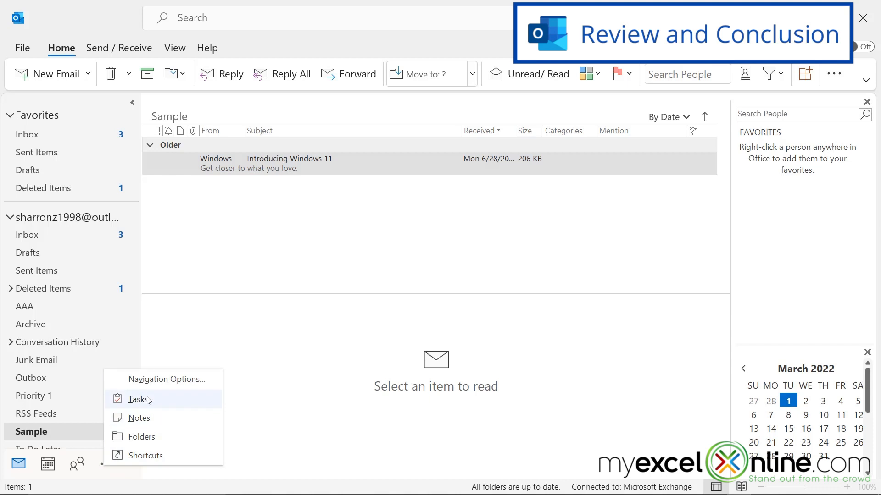